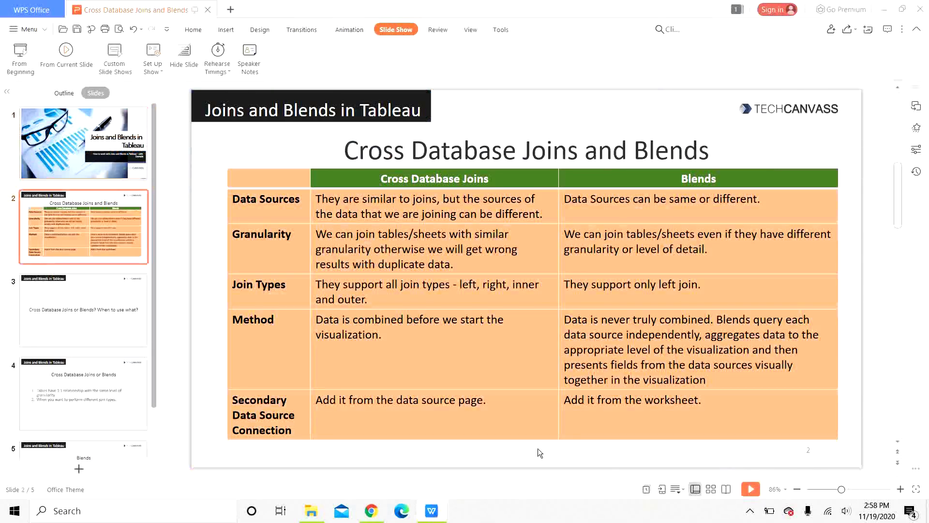
- Open the Superstore Sales and Superstore Target Sales workbooks from the Cross joins and Blends folder
click(311, 510)
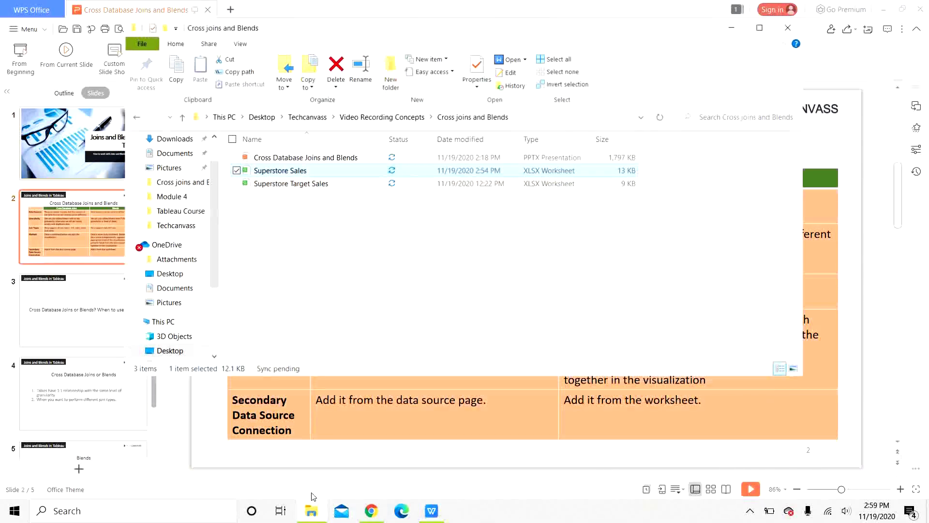
double_click(274, 169)
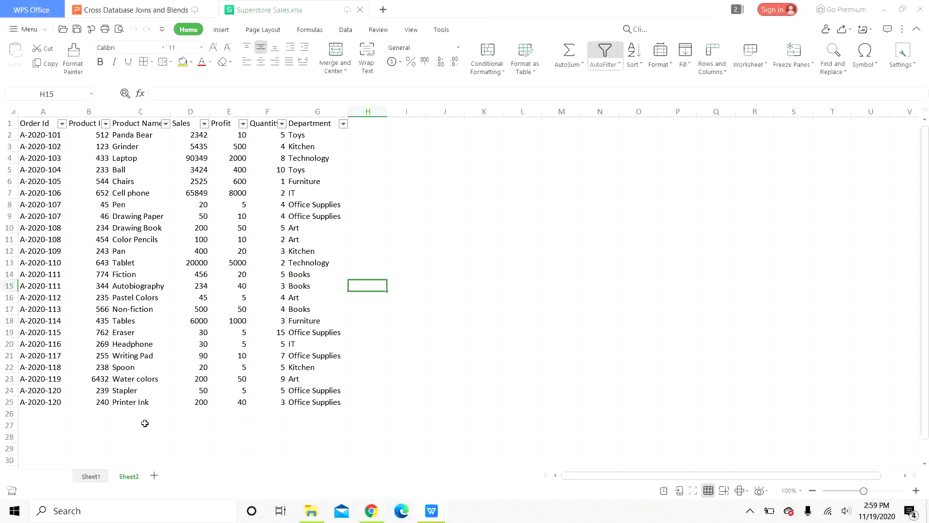
click(89, 476)
click(129, 476)
key(alt+Tab)
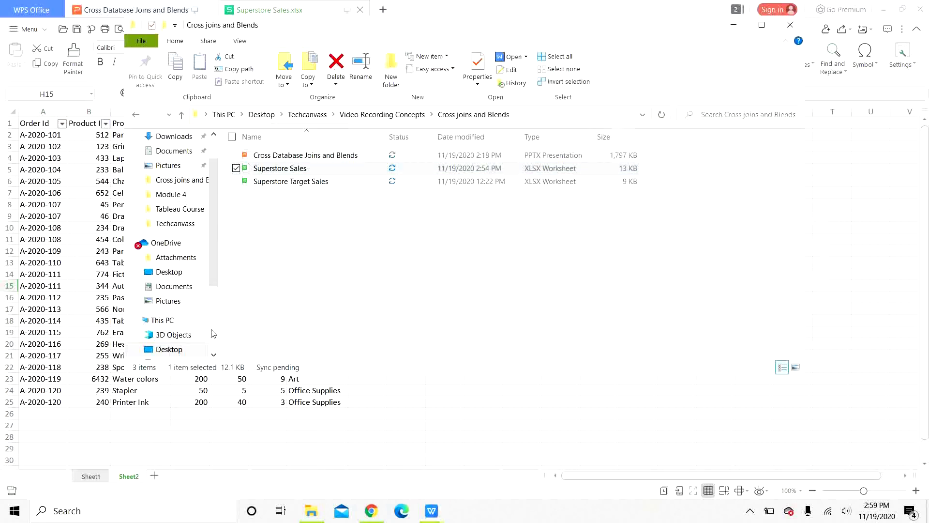
double_click(282, 183)
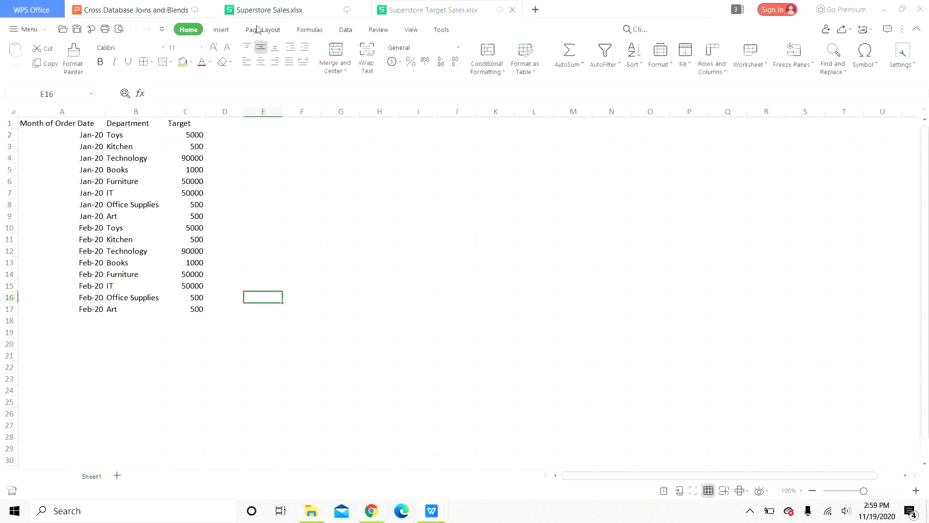
- Review the Superstore Sales order and customer sheet, selecting the first order's row
click(269, 6)
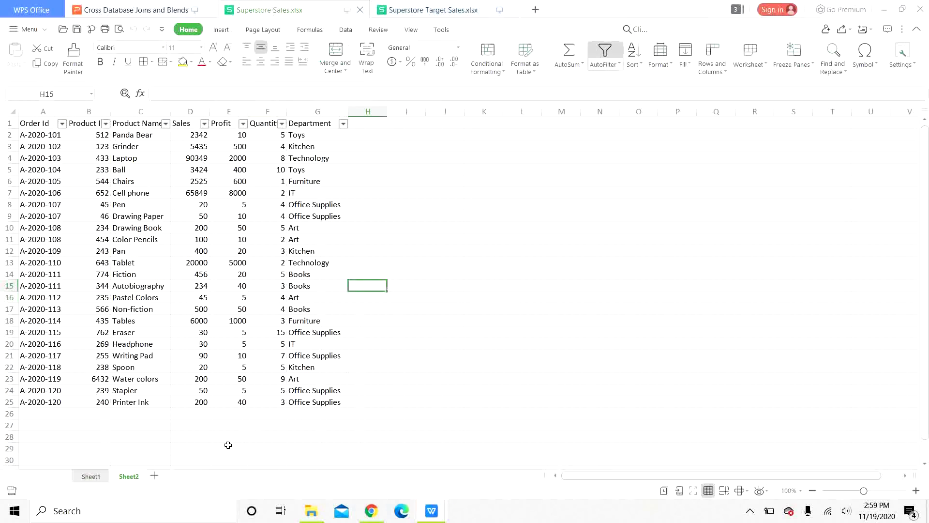
click(92, 477)
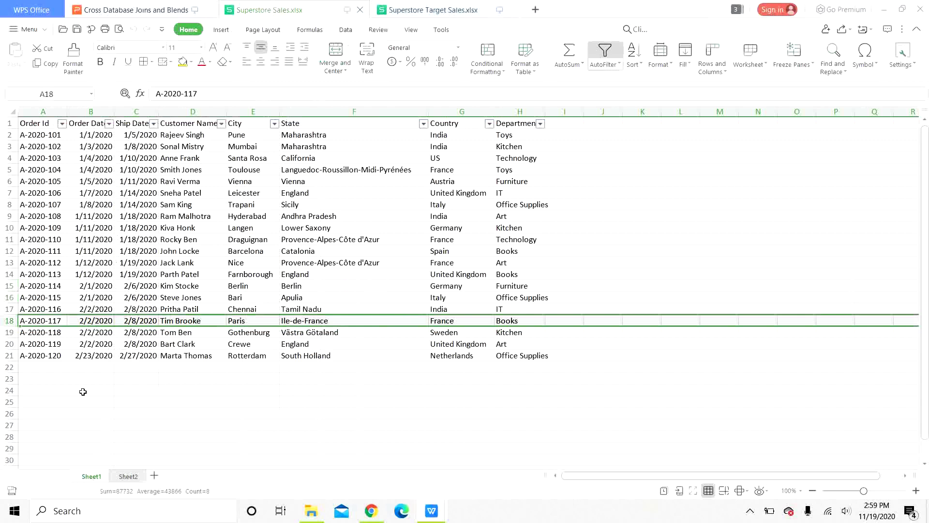
click(83, 391)
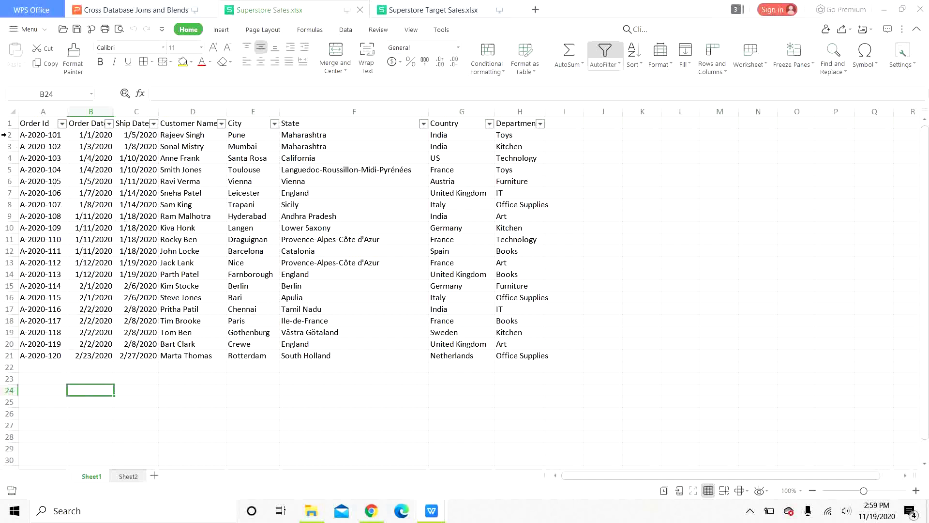
click(5, 134)
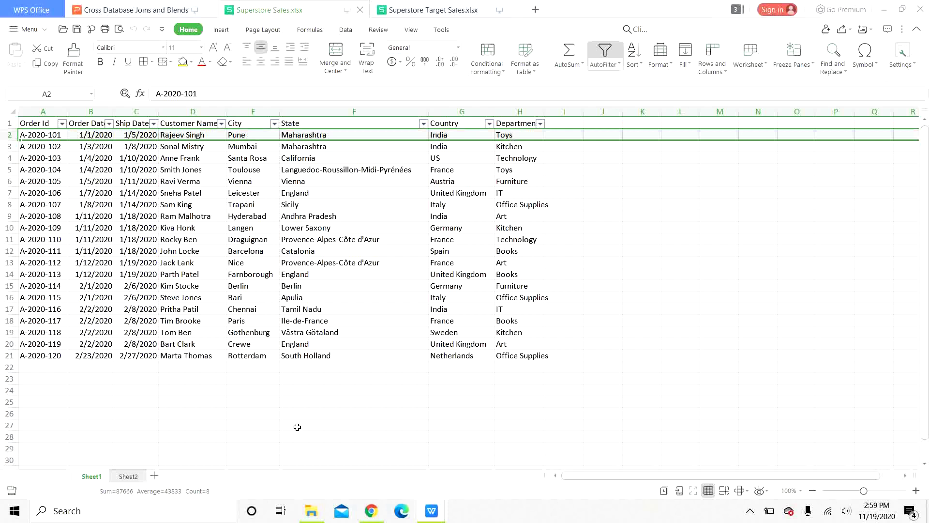
- Go over the Product Id, Product Name, Sales, Profit, Quantity and Department columns on the product sheet
click(137, 477)
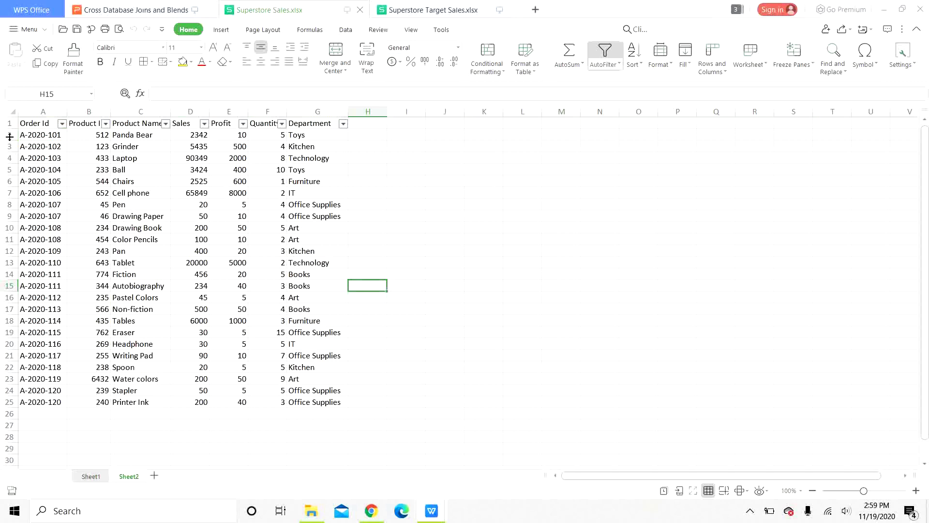
click(76, 121)
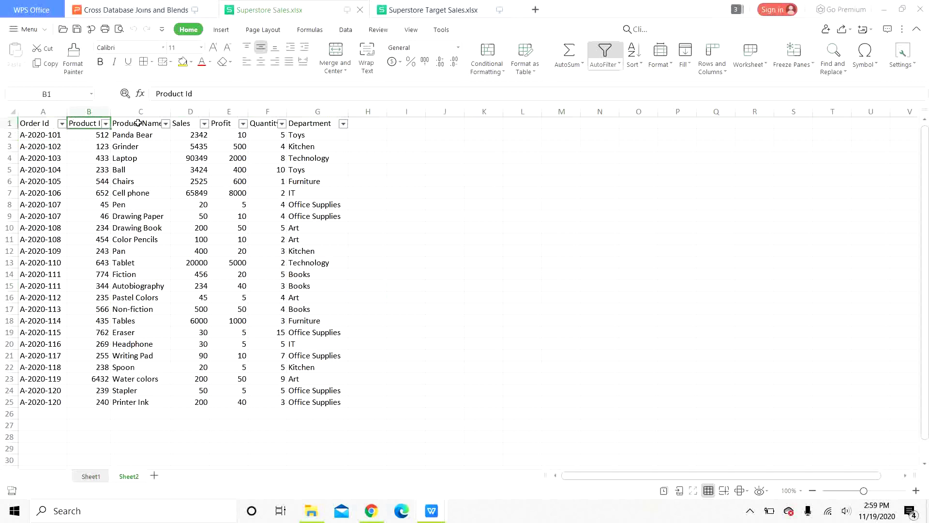
click(138, 123)
click(187, 123)
click(218, 120)
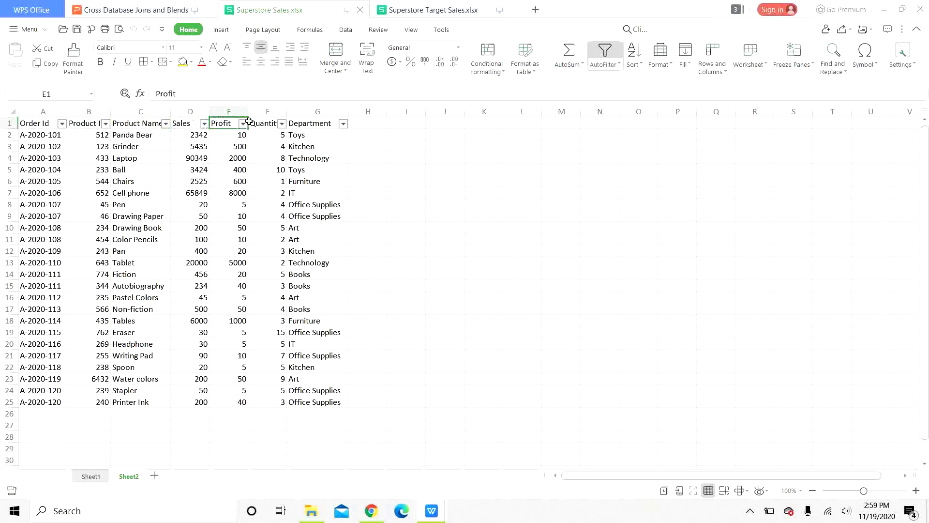
click(258, 122)
click(295, 122)
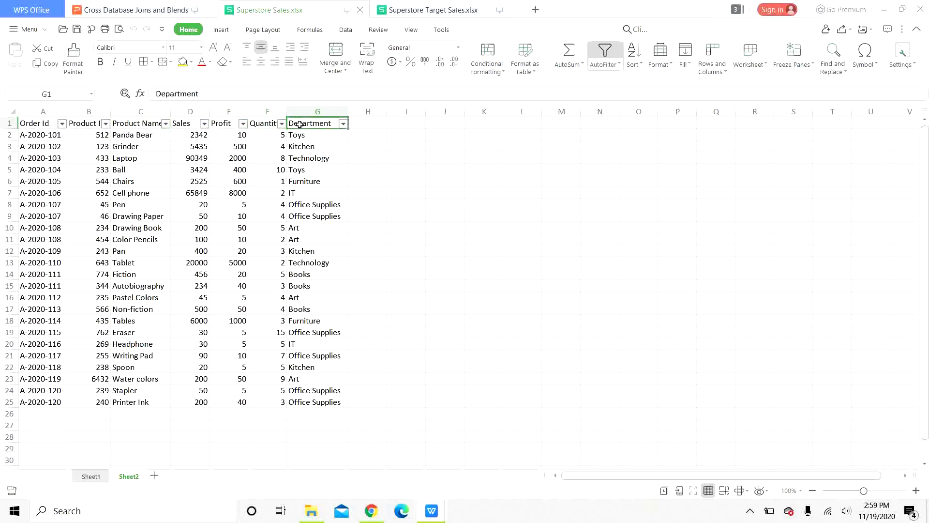
- Select the first product row, then peek at the order sheet and return to product sales
click(9, 134)
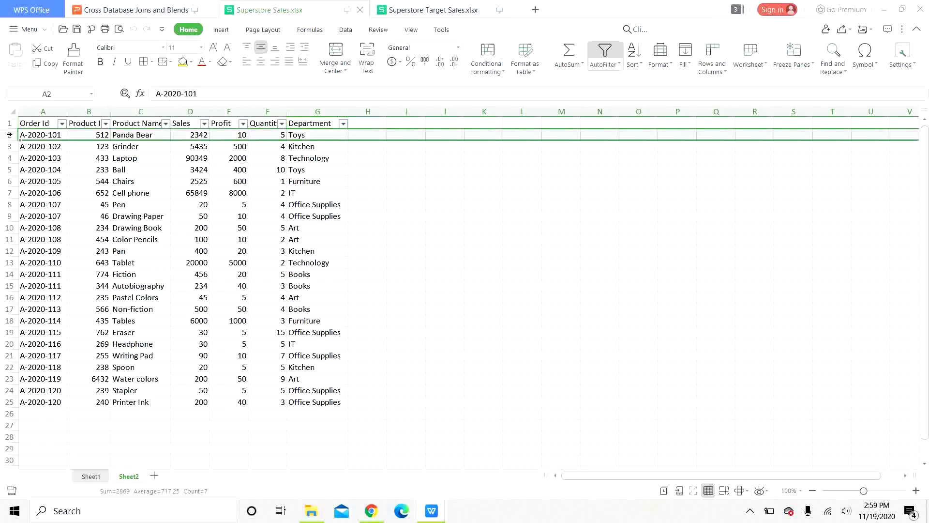
click(80, 182)
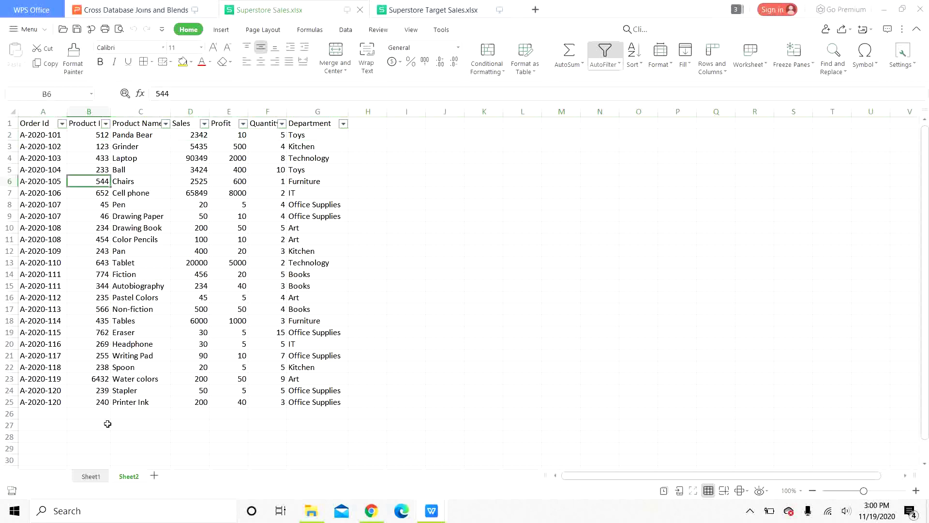
click(92, 475)
click(125, 476)
- In Superstore Target Sales, inspect the first row's month, Toys department and 5000 target
click(401, 11)
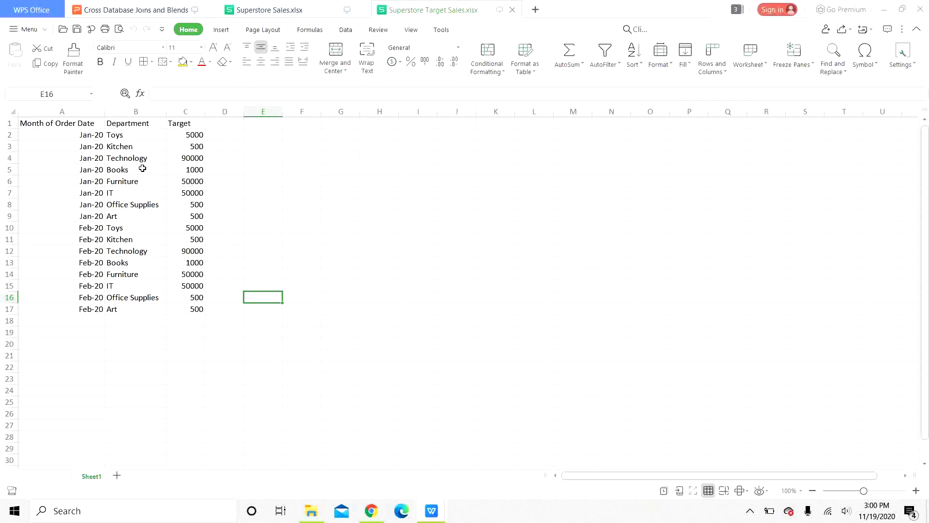
click(49, 135)
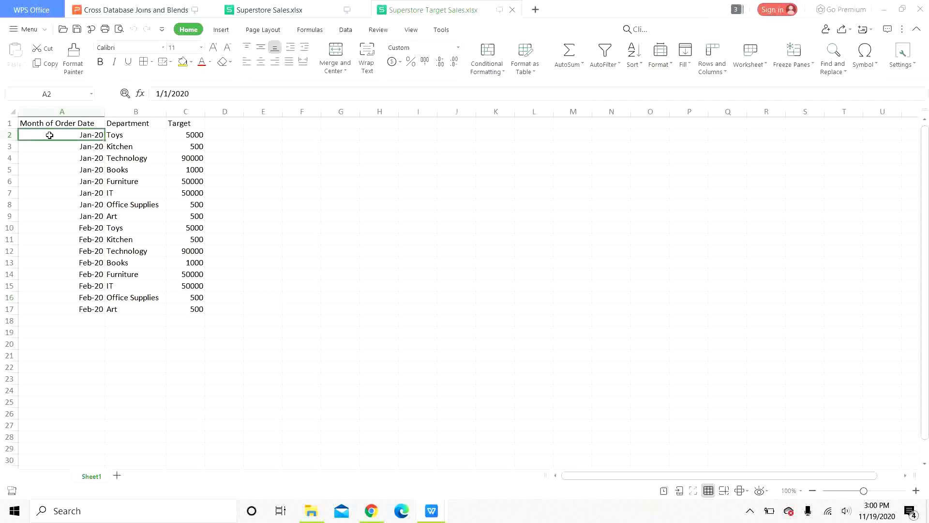
click(136, 132)
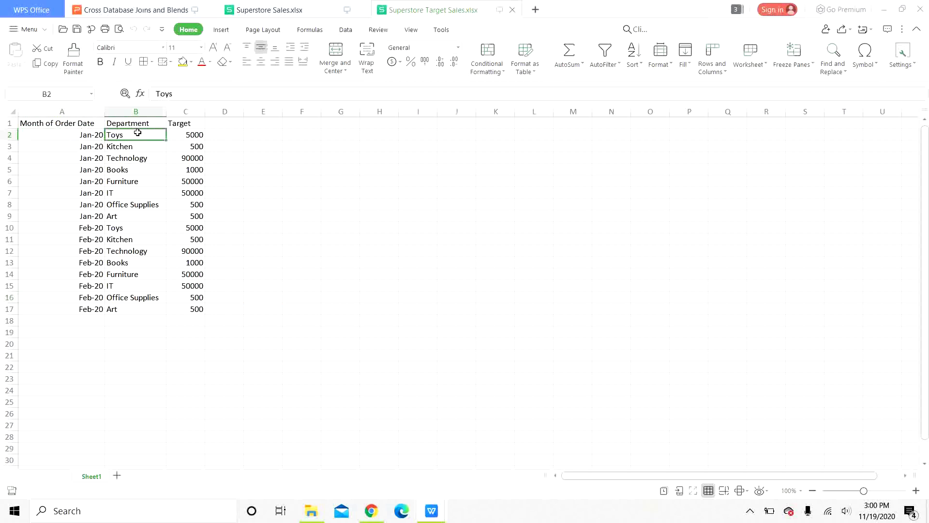
click(187, 136)
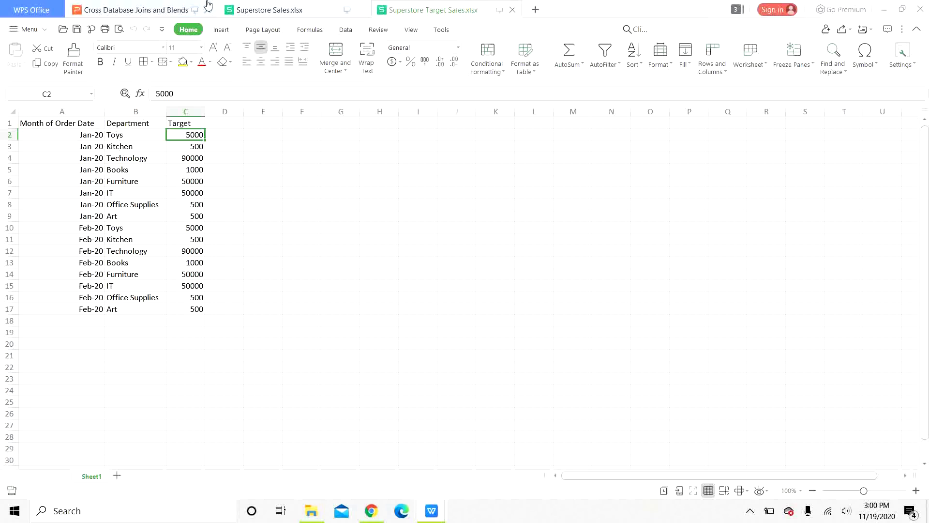
click(277, 6)
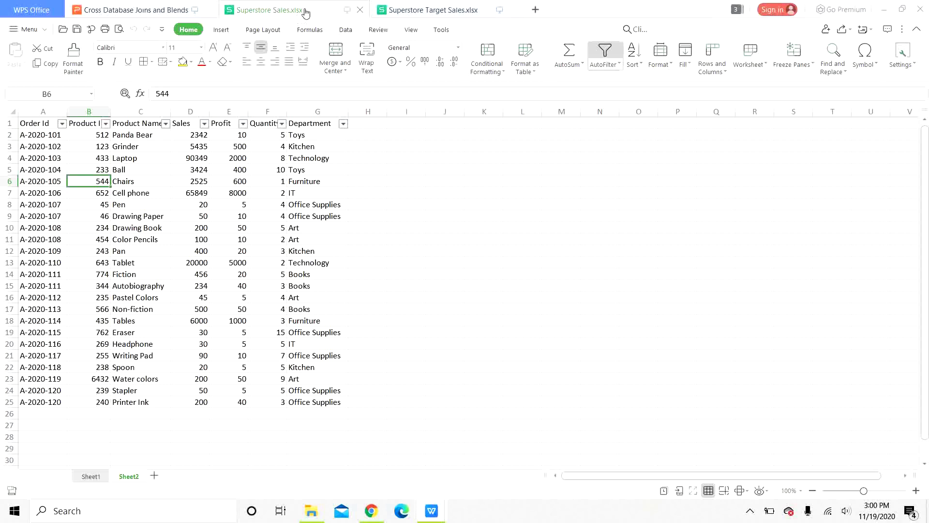
click(426, 4)
mouse_move(429, 4)
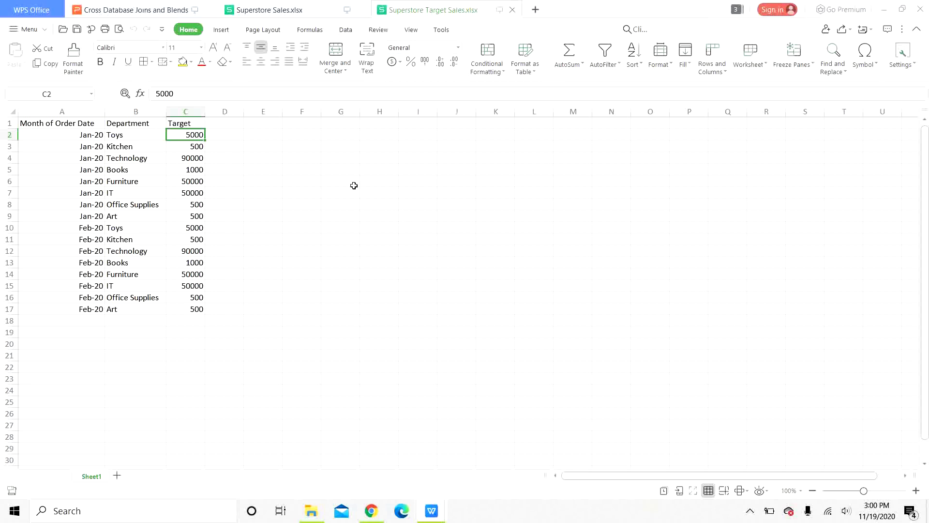
- Connect Tableau Public to the Superstore Sales Excel file and place Sheet1 on the canvas
key(super+d)
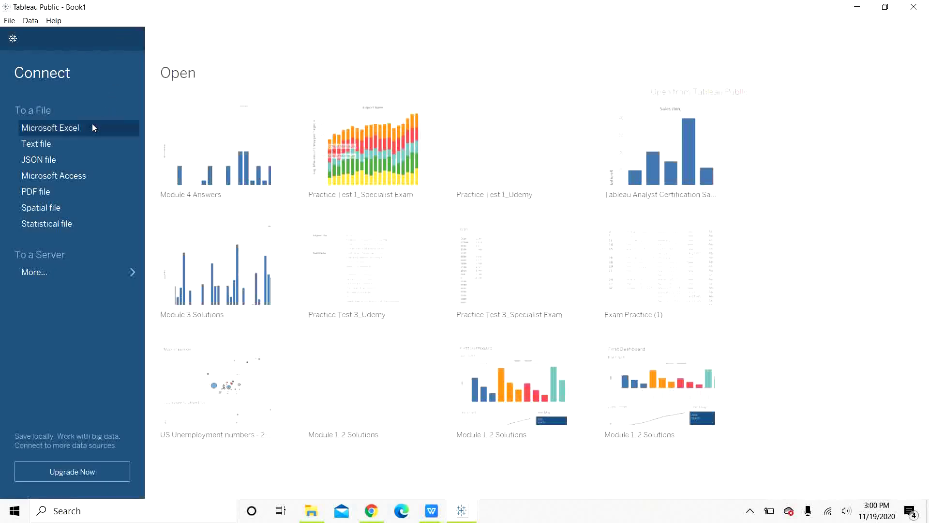
click(91, 126)
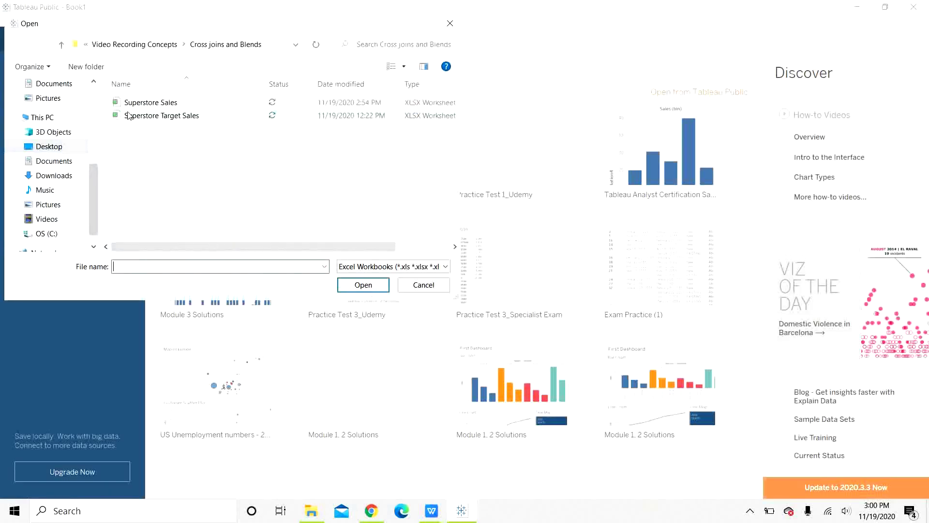
click(137, 108)
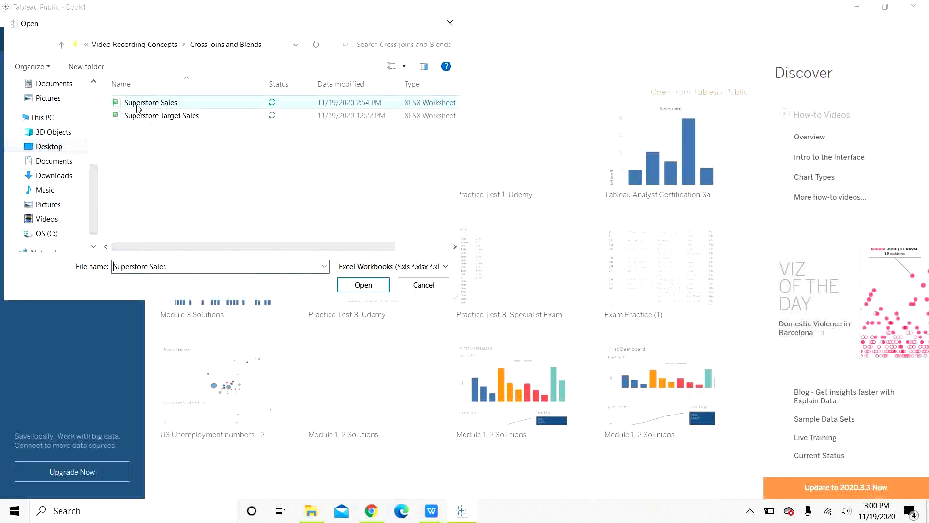
click(372, 287)
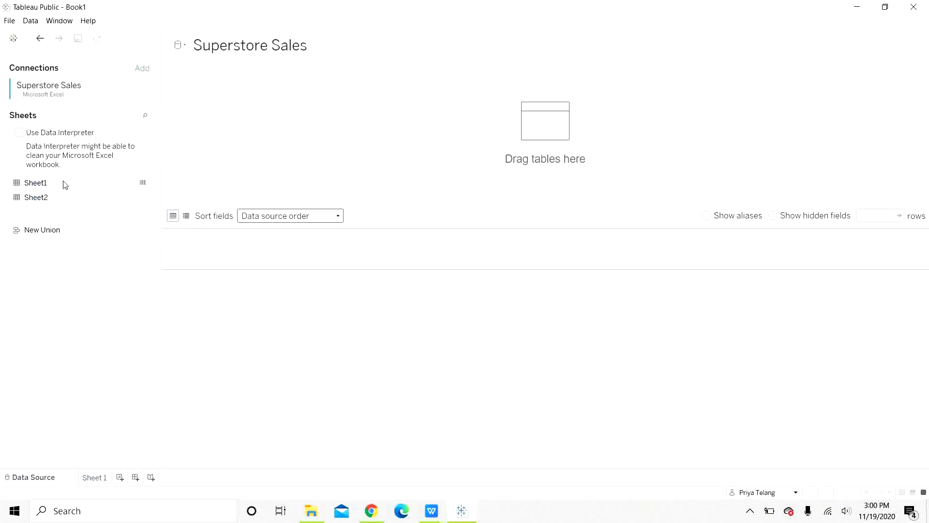
drag(65, 184, 210, 110)
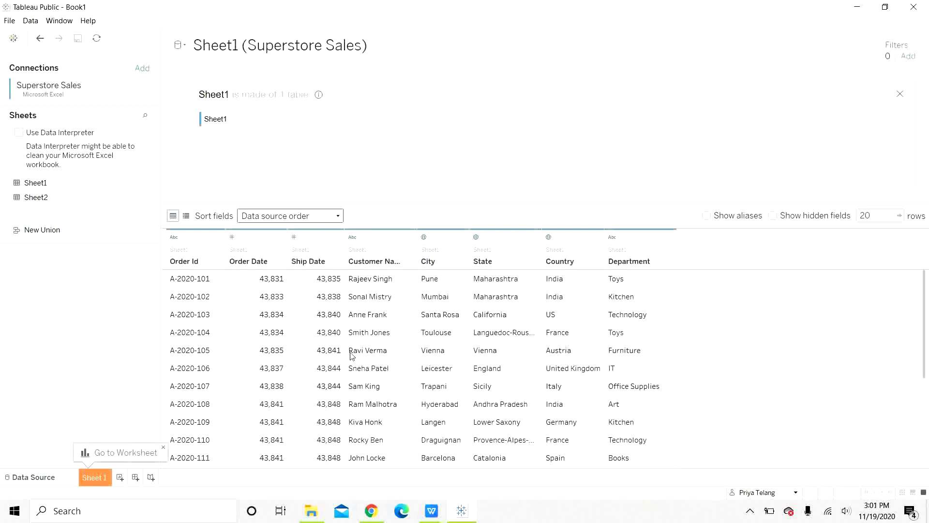
- Add Sheet2 and inner-join it to Sheet1 on Order Id = Order Id (Sheet2)
drag(76, 201, 387, 122)
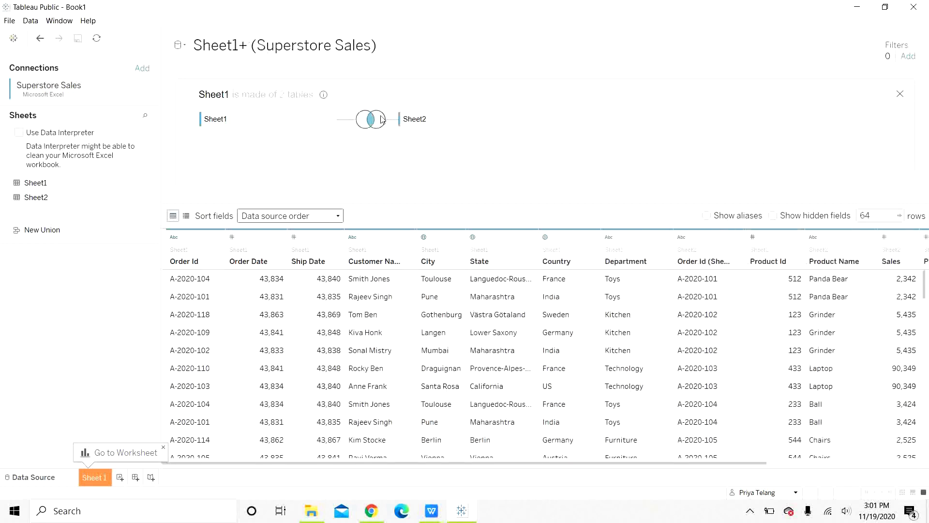
click(372, 120)
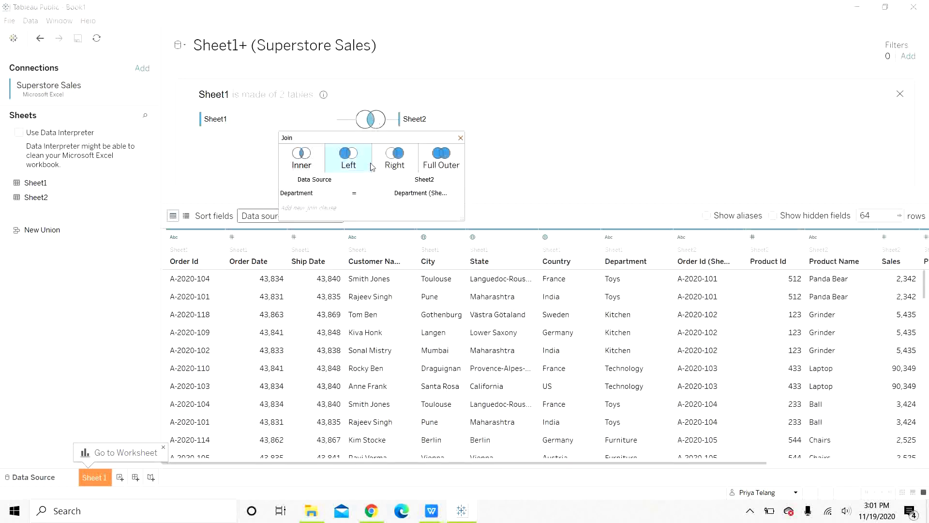
click(344, 192)
click(336, 248)
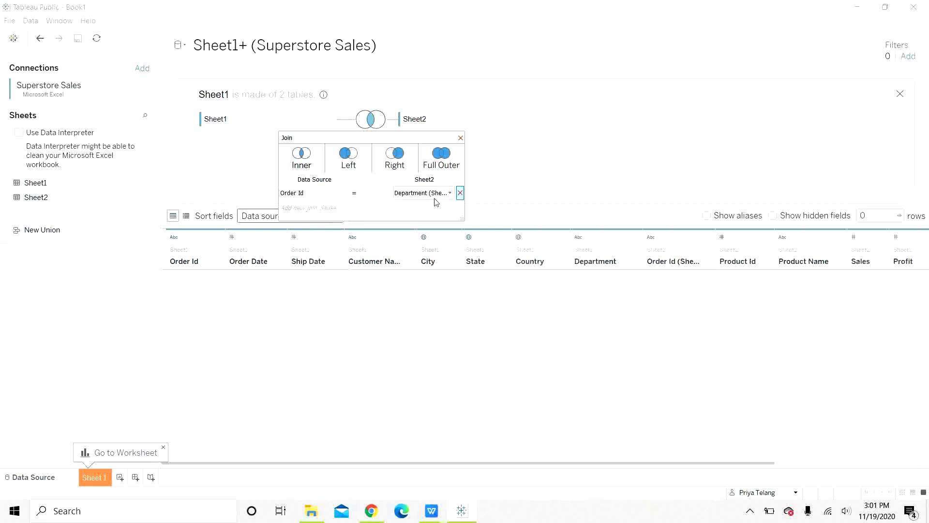
click(449, 193)
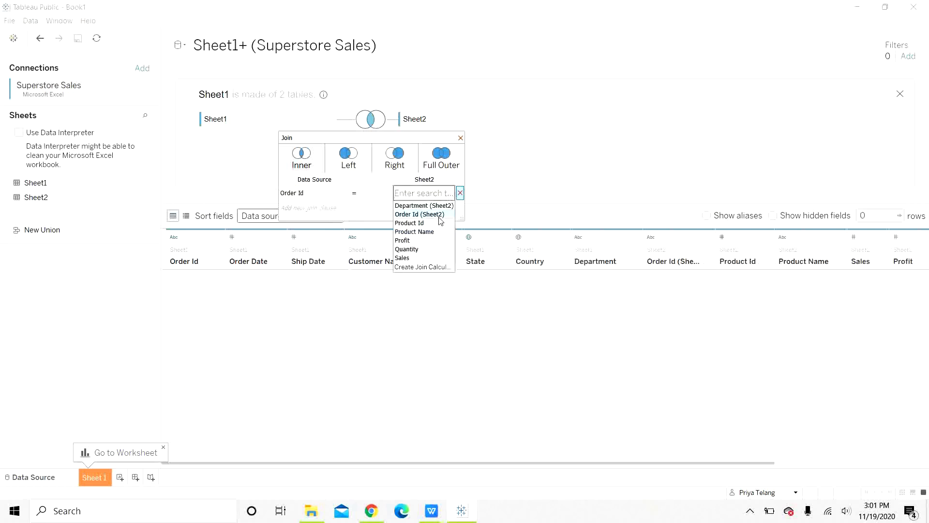
click(438, 215)
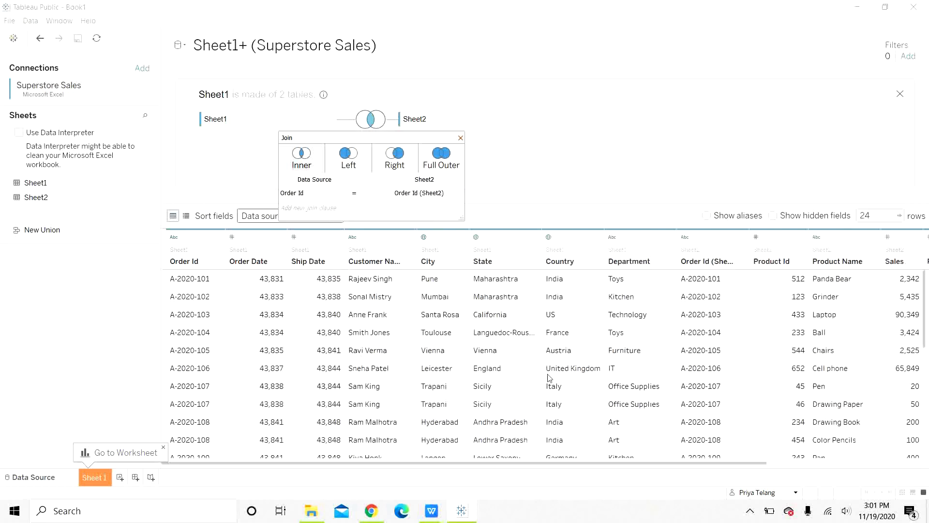
drag(556, 463, 730, 478)
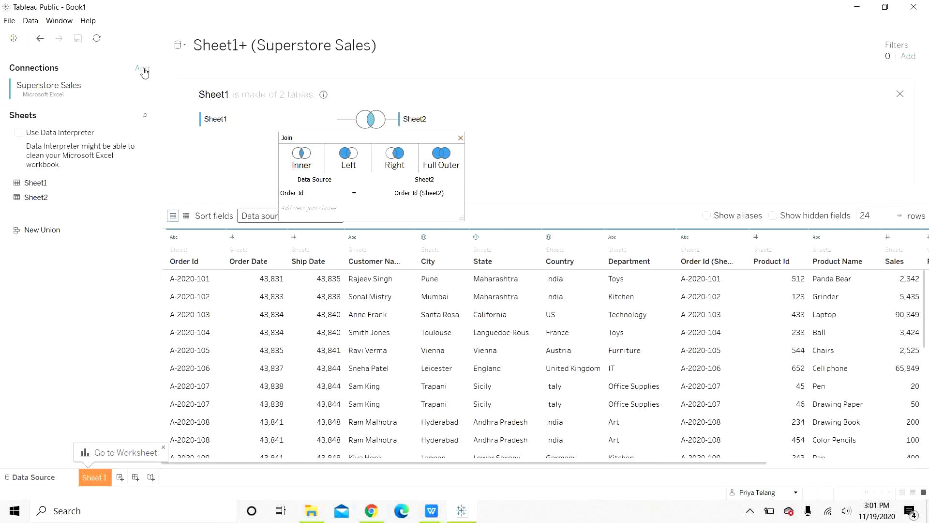
- Add a second Excel connection to the Superstore Target Sales workbook
click(143, 69)
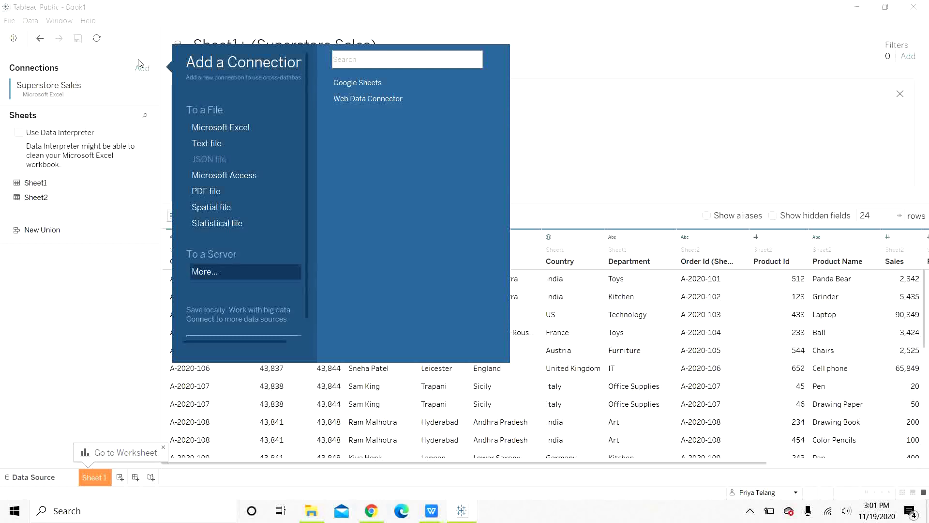
click(203, 128)
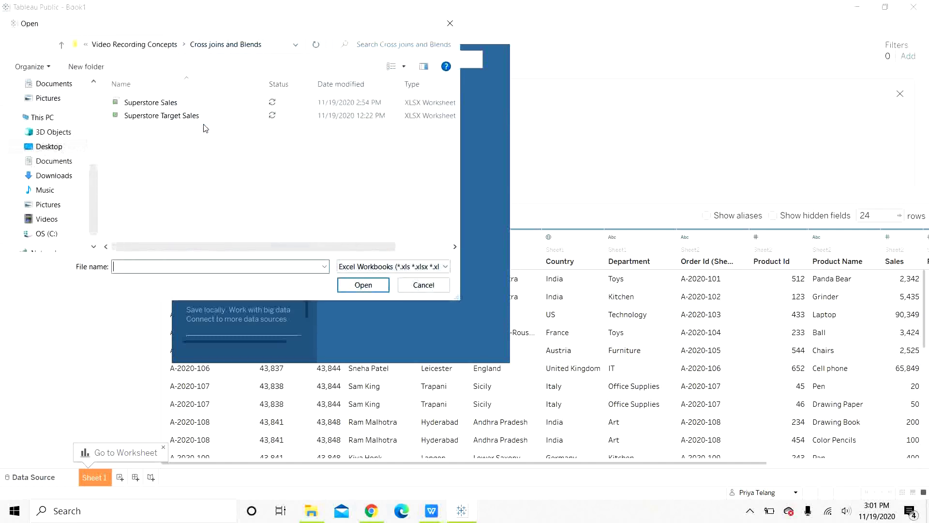
double_click(189, 117)
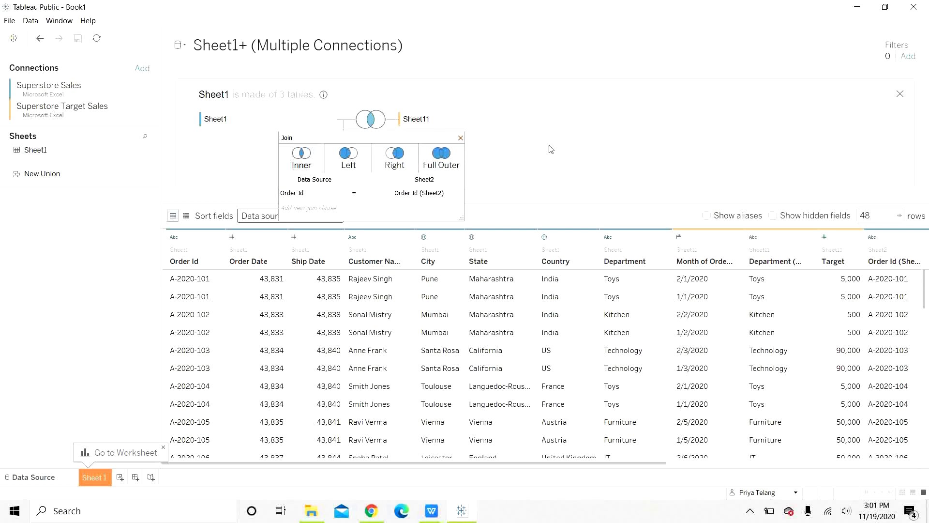
- Check the Sheet2 Order Id and Sheet11 Department join clauses, then scroll the preview rows
click(460, 139)
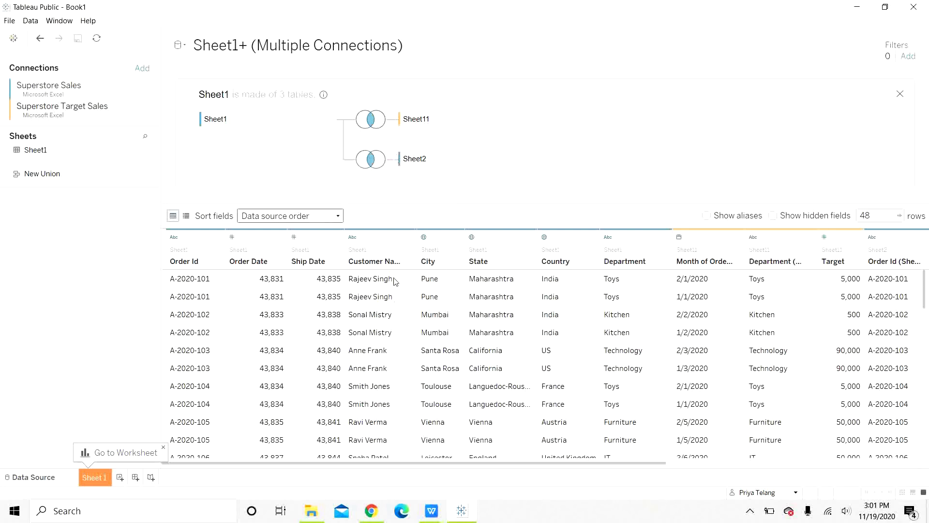
click(370, 160)
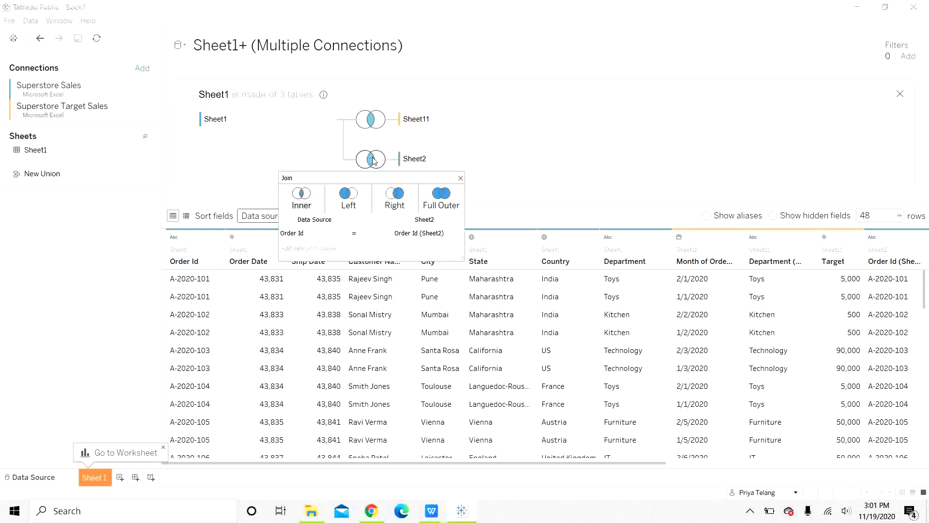
click(370, 120)
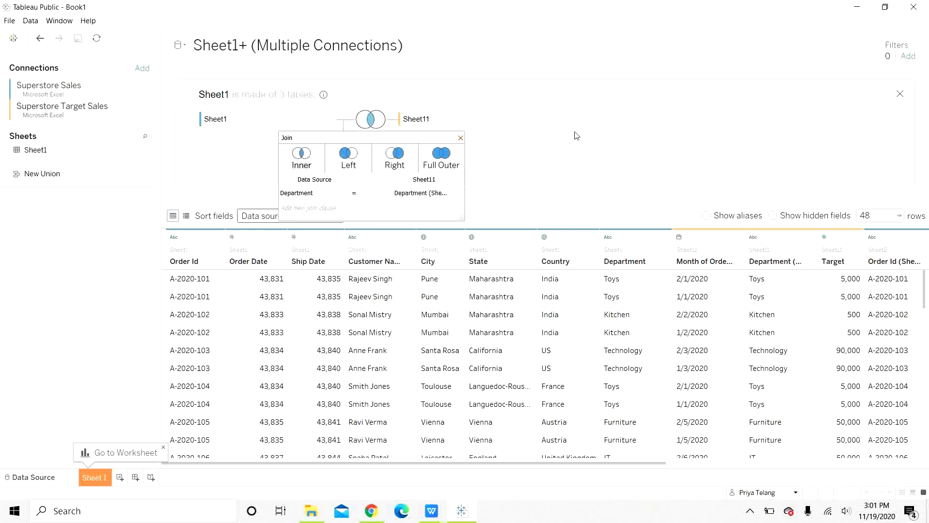
click(460, 138)
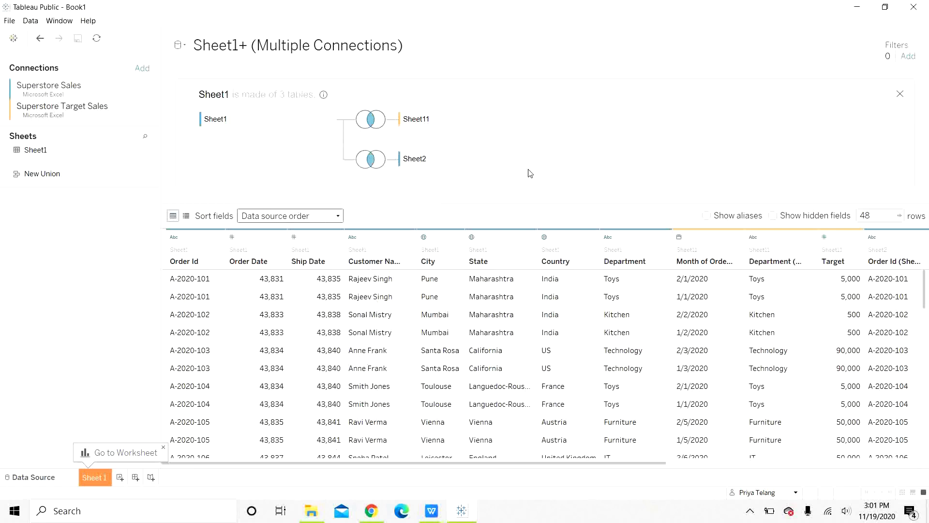
scroll(373, 293, down, 3)
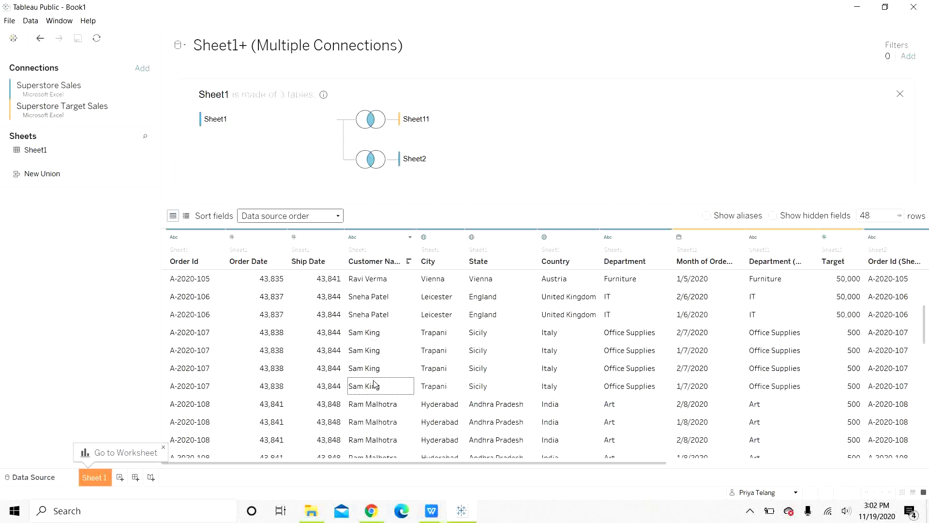
scroll(376, 389, down, 2)
scroll(381, 378, down, 2)
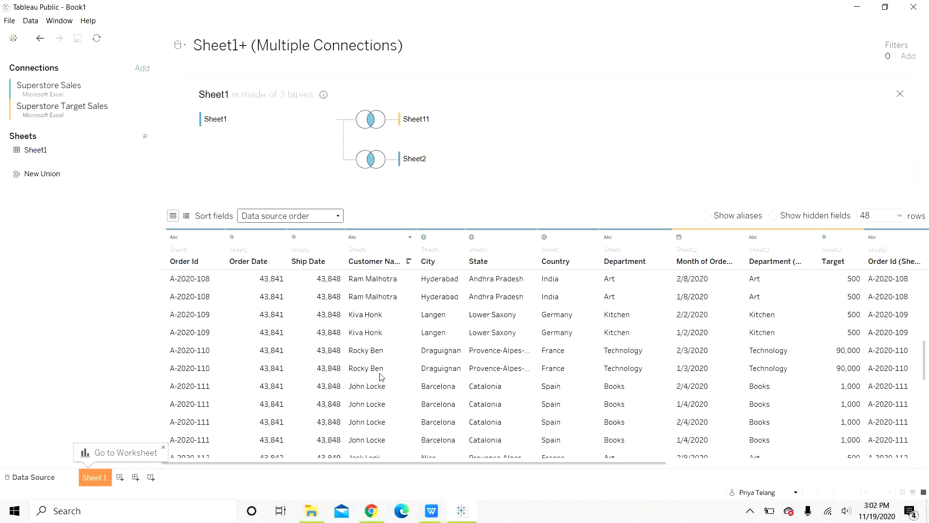
scroll(382, 372, down, 2)
scroll(383, 338, up, 1)
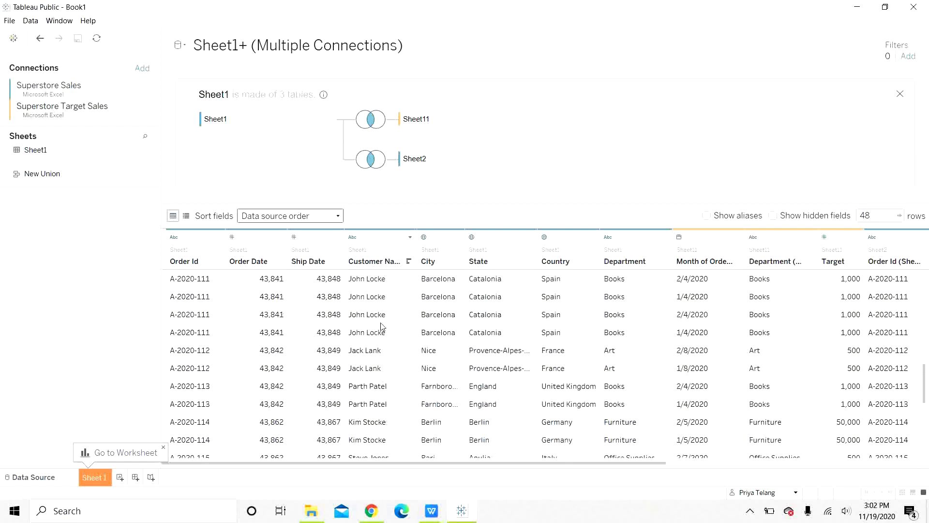
- On Sheet 1, tabulate Department (Sheet11) rows with summed Sales and Target
click(103, 481)
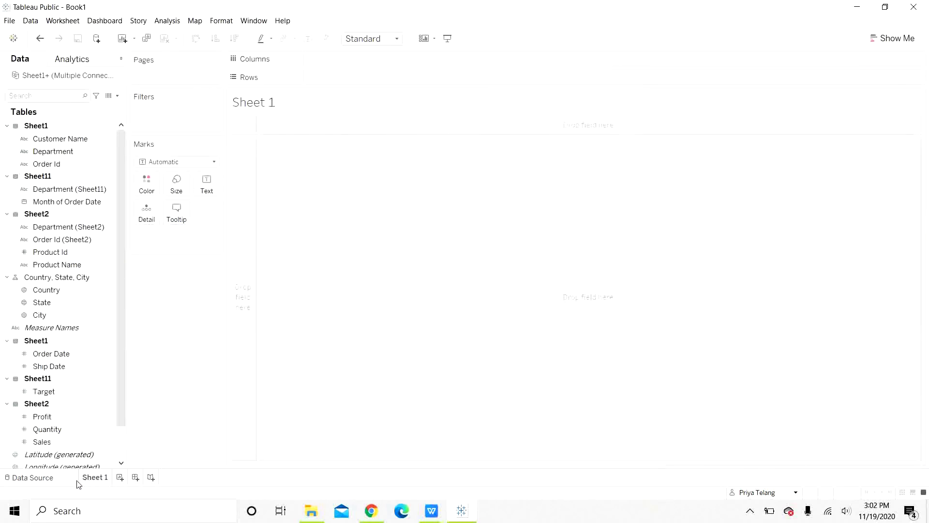
click(60, 482)
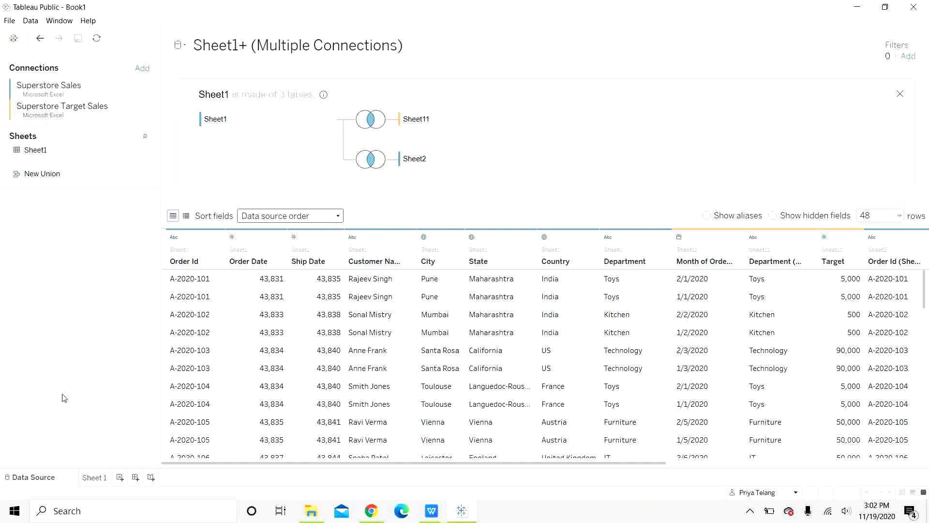
click(84, 476)
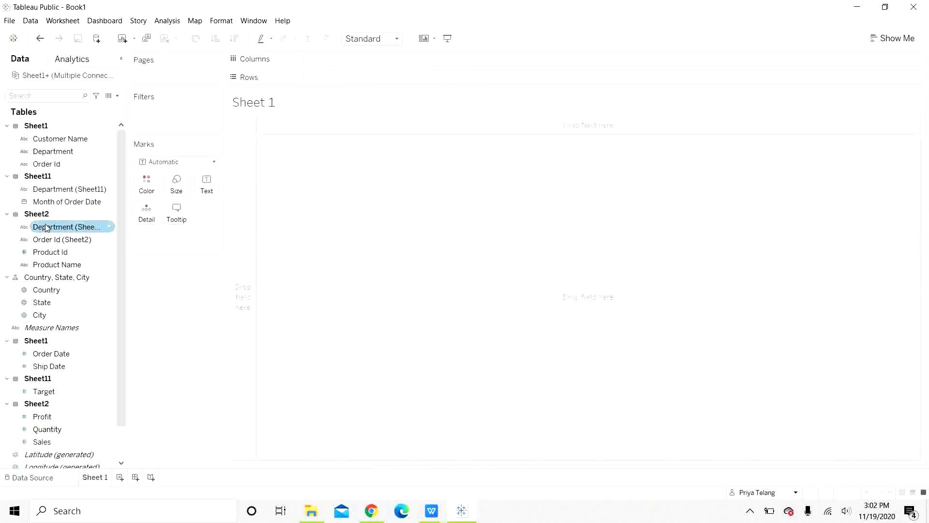
double_click(56, 189)
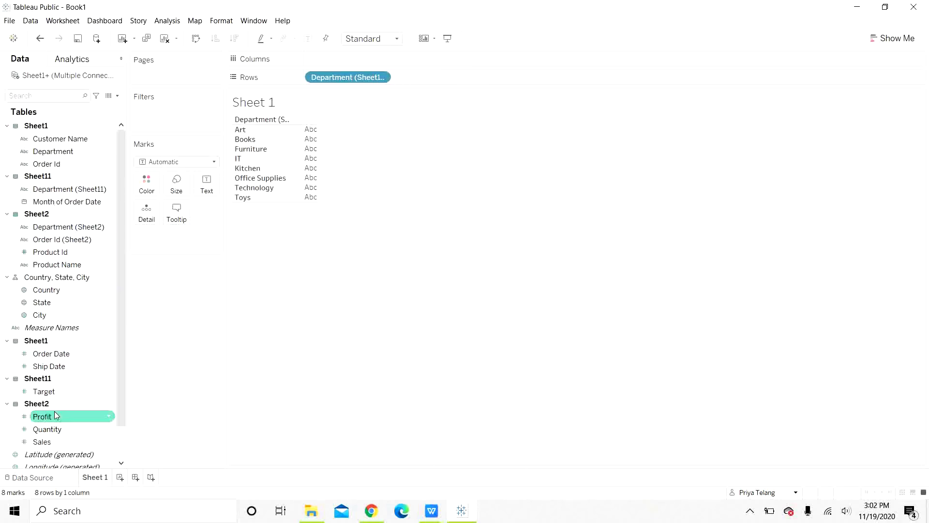
double_click(62, 441)
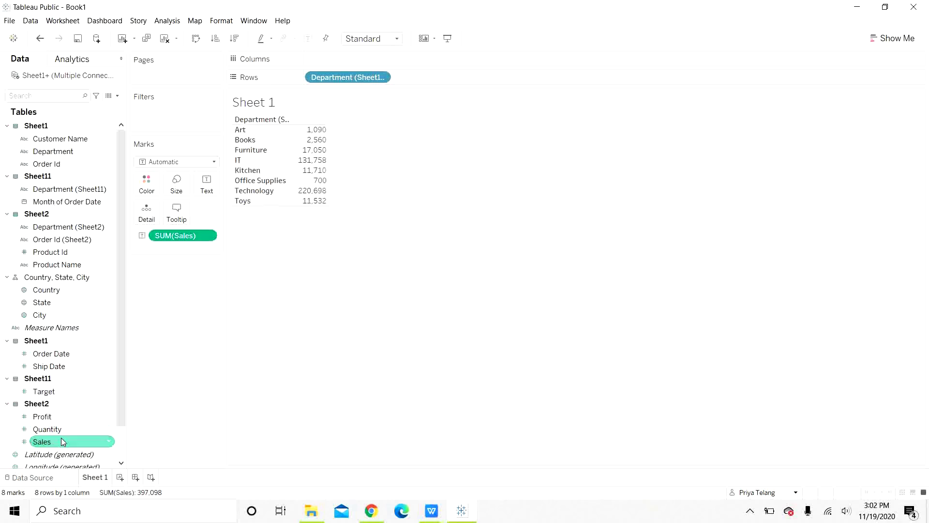
double_click(60, 392)
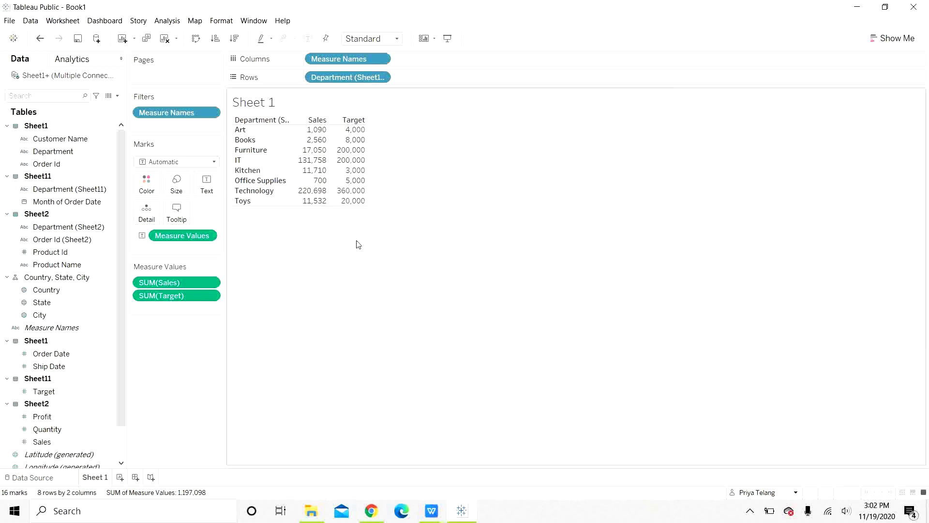
mouse_move(355, 145)
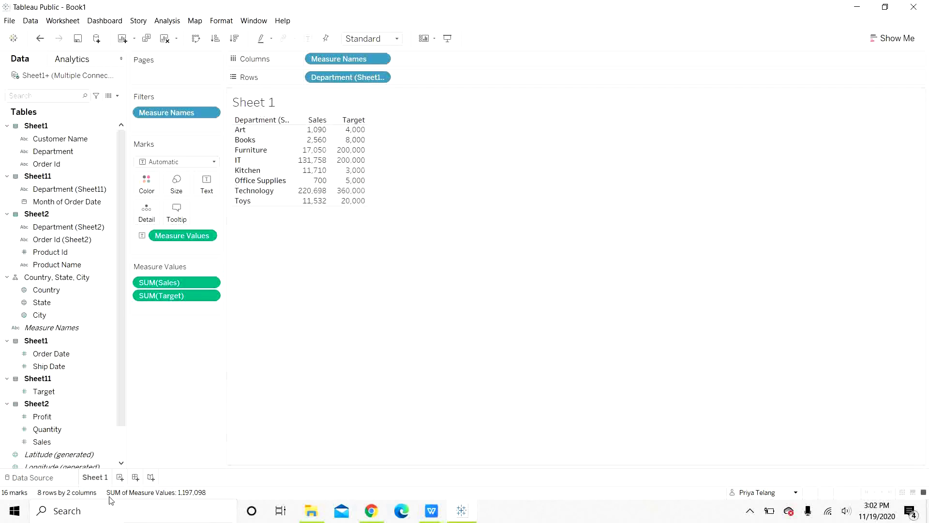
- Rename the worksheet to 'Cross Database Join' and minimize Tableau Public to the desktop
double_click(95, 478)
text(Cross Database Join)
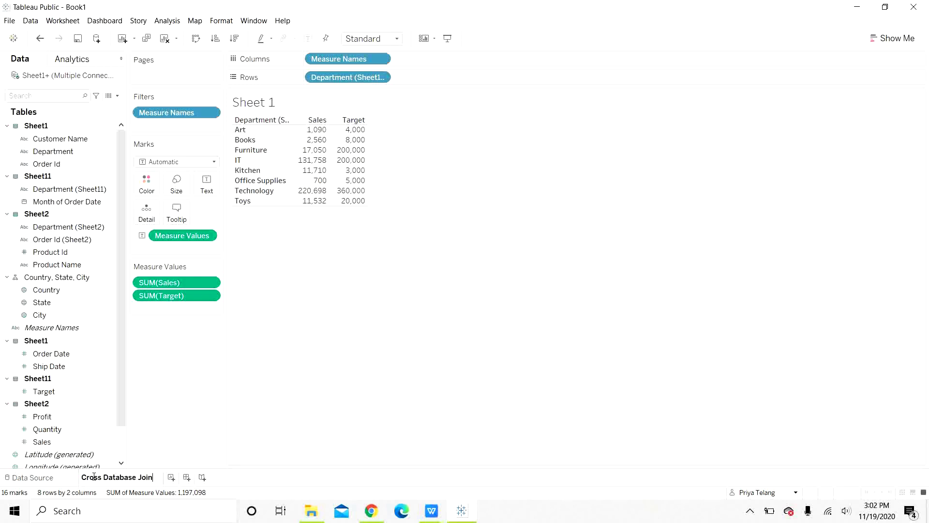
key(Return)
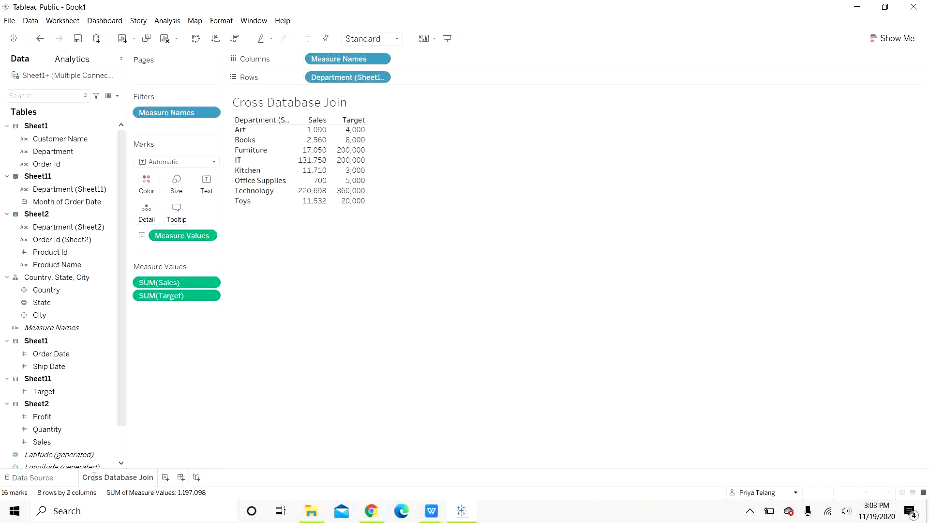
key(super+d)
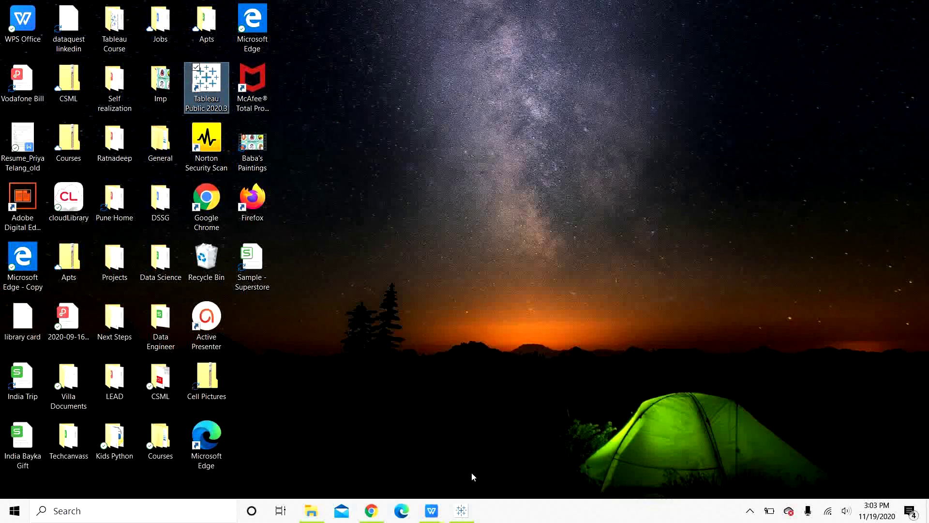
- In a new workbook, connect to Superstore Sales and join Sheet2 to Sheet1
mouse_move(465, 508)
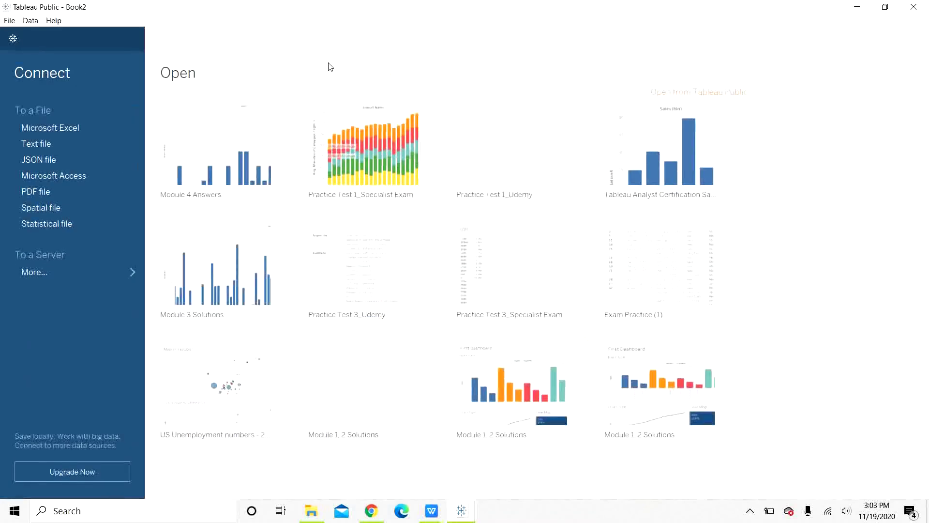
click(65, 132)
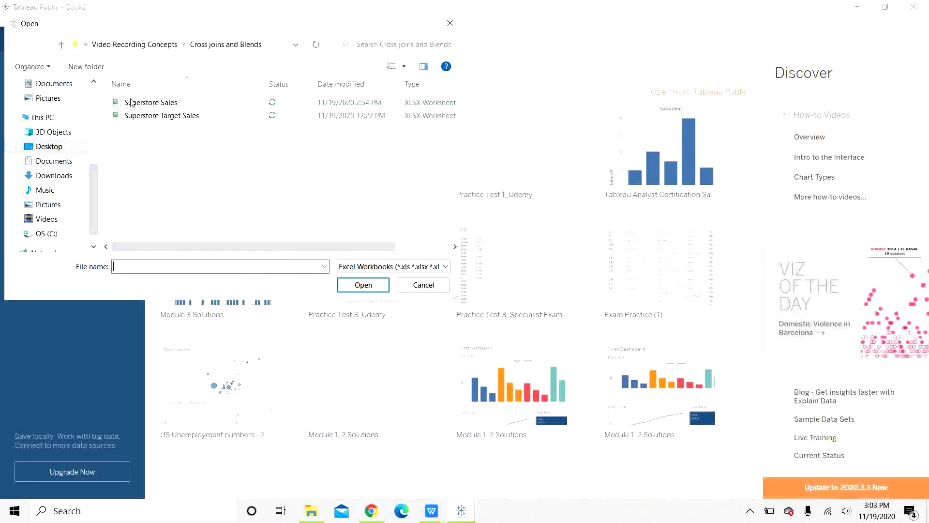
double_click(131, 102)
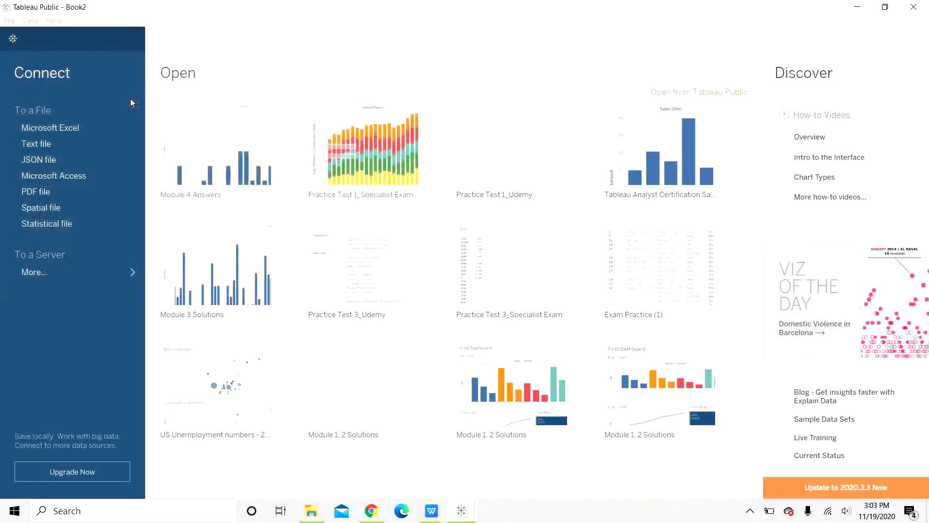
drag(67, 182, 238, 118)
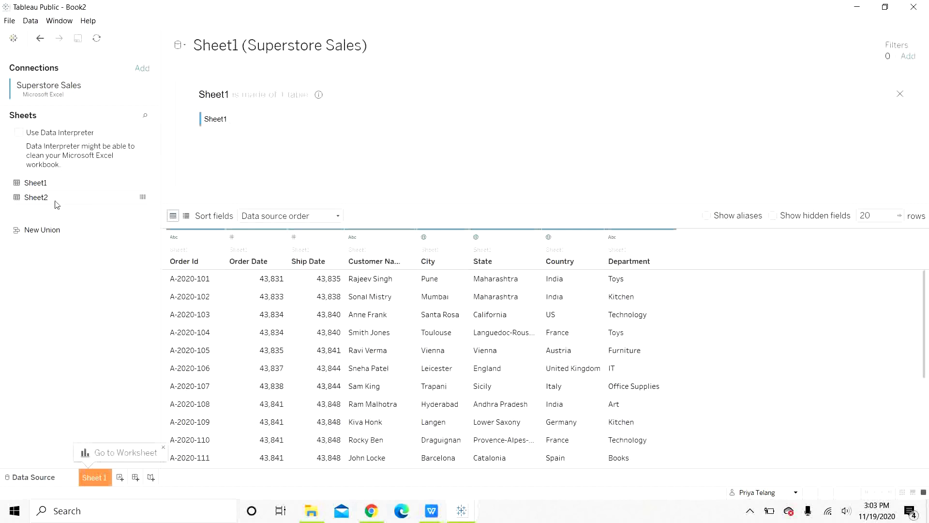
drag(56, 199, 353, 121)
drag(353, 121, 353, 121)
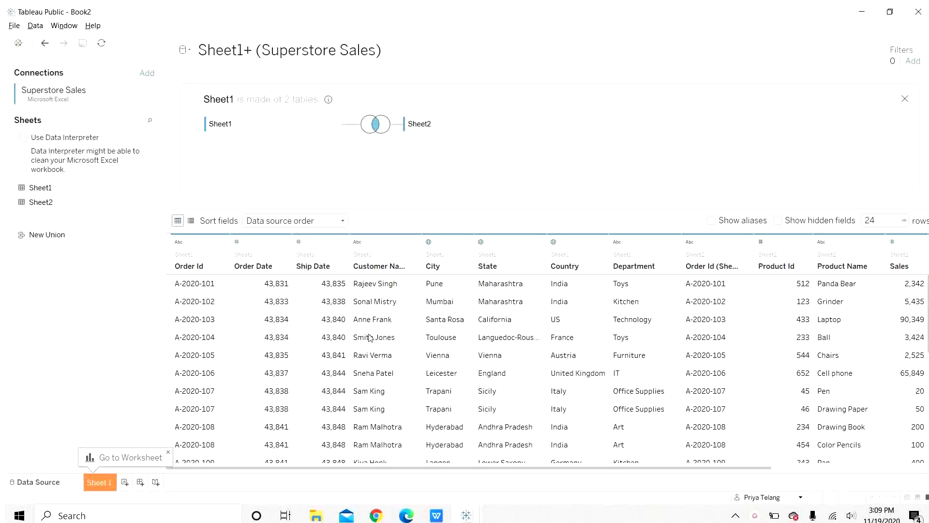
mouse_move(414, 468)
mouse_down()
mouse_move(578, 481)
mouse_move(426, 466)
mouse_up()
- Add the Superstore Target Sales Excel file as a second data connection
click(100, 483)
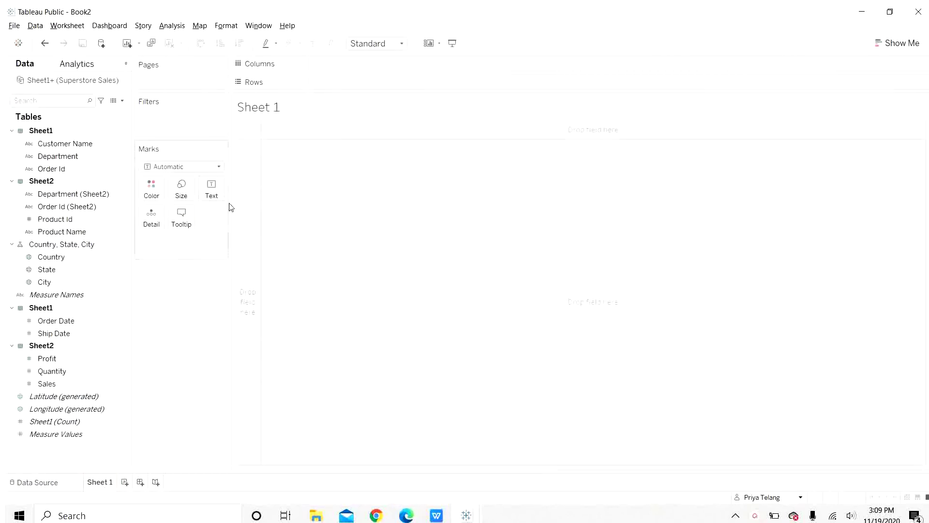
click(17, 44)
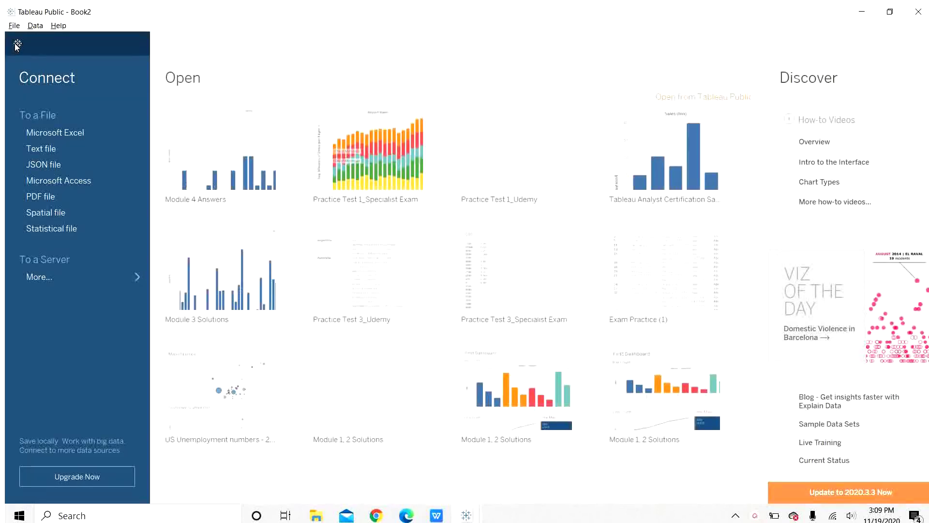
click(68, 137)
click(208, 121)
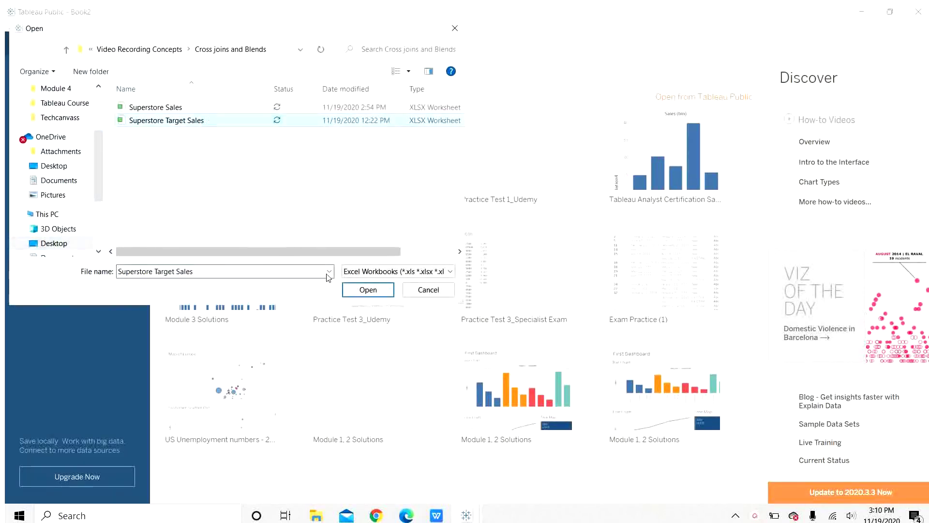
click(351, 288)
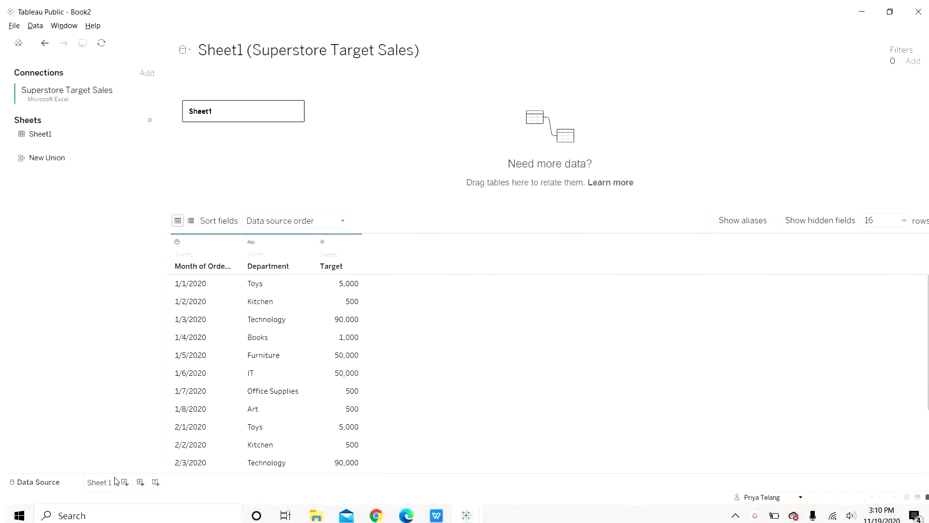
- Blend a table of Department and Sales from Superstore Sales with Target from Superstore Target Sales
click(113, 481)
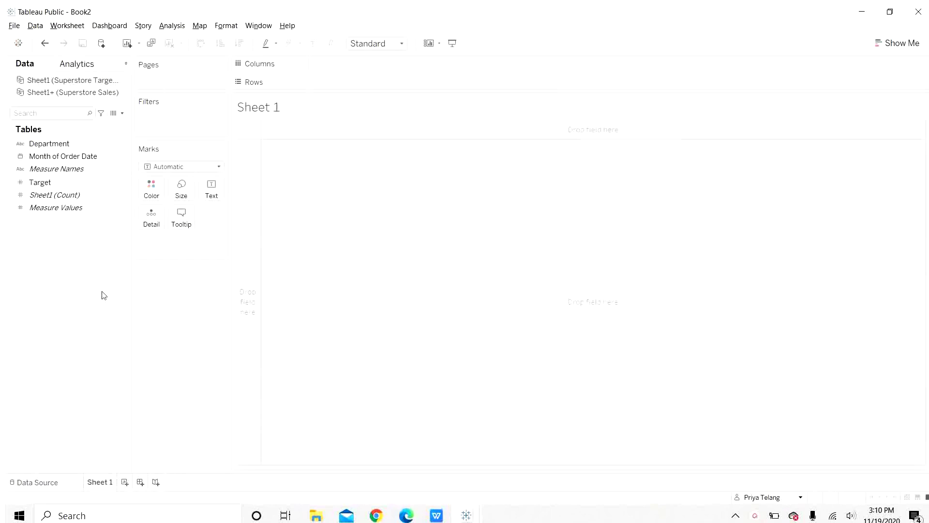
click(89, 92)
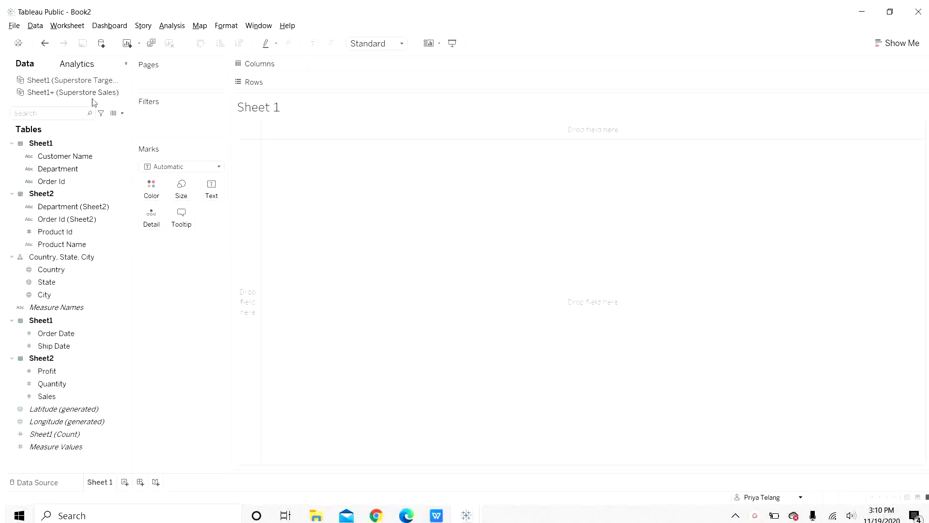
double_click(75, 170)
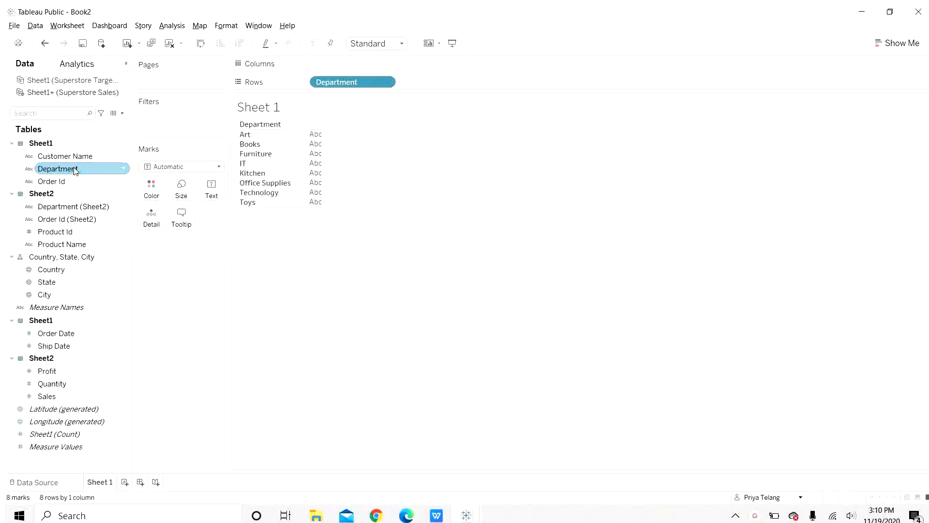
double_click(63, 399)
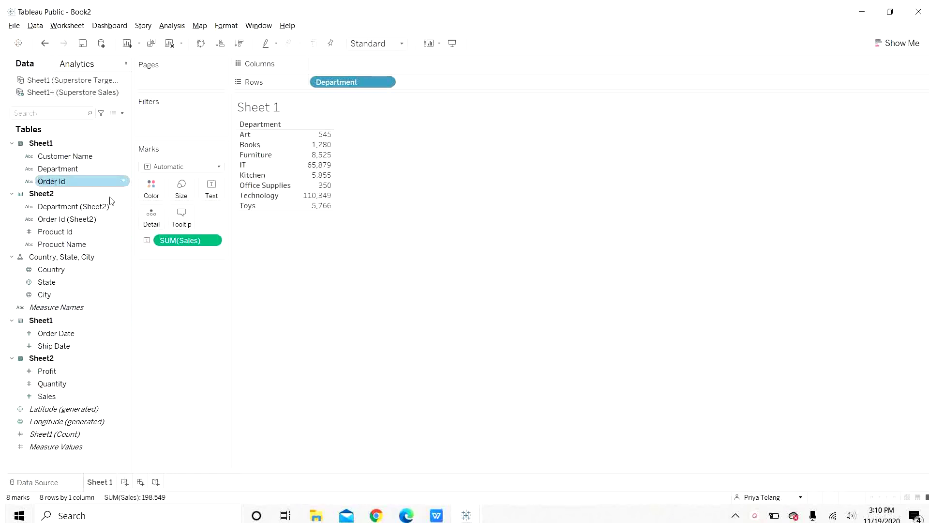
click(85, 82)
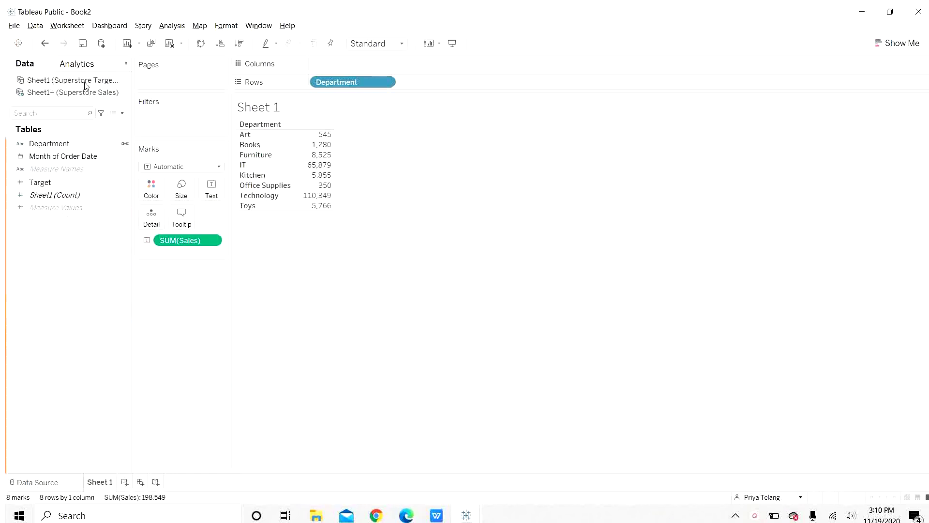
double_click(65, 187)
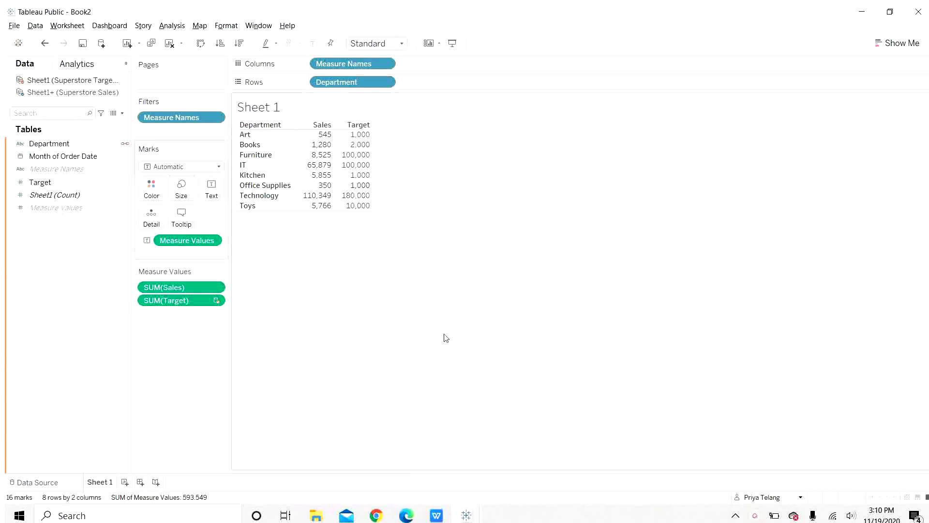
- Rename the worksheet to 'Blend' and compare it with the Cross Database Join workbook
key(alt+Tab)
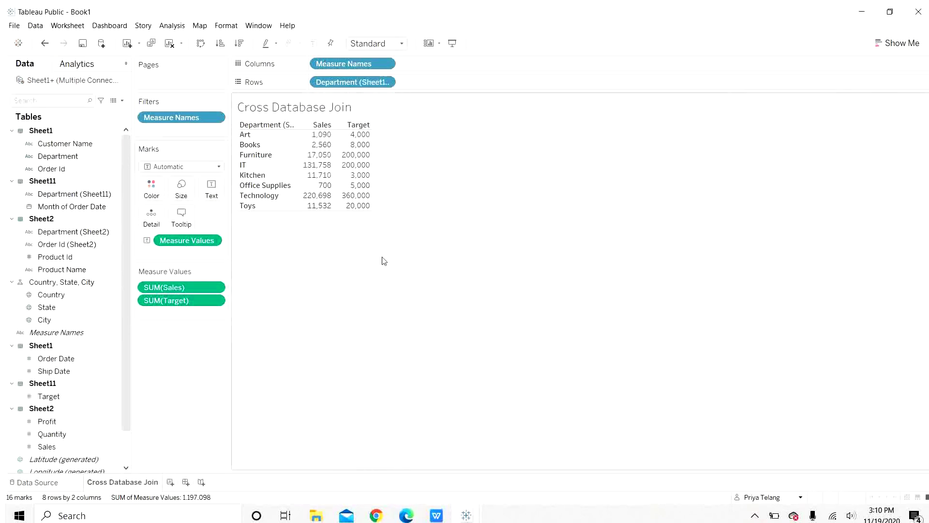
key(alt+Tab)
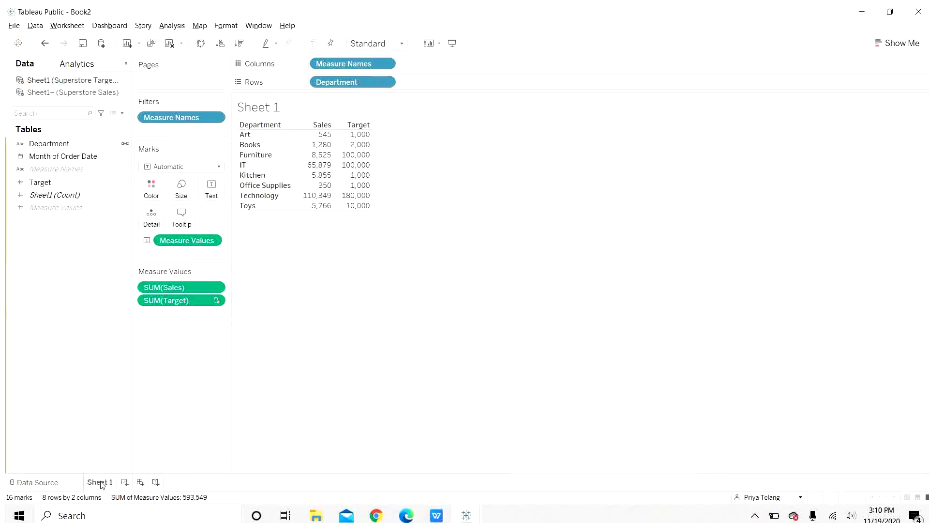
double_click(101, 482)
text(Blend)
key(Return)
key(alt+Tab)
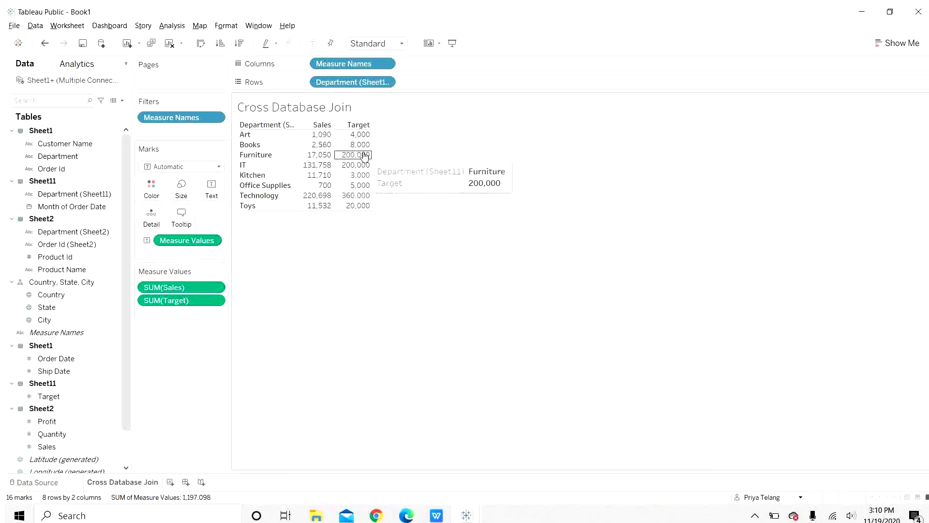
key(alt+Tab)
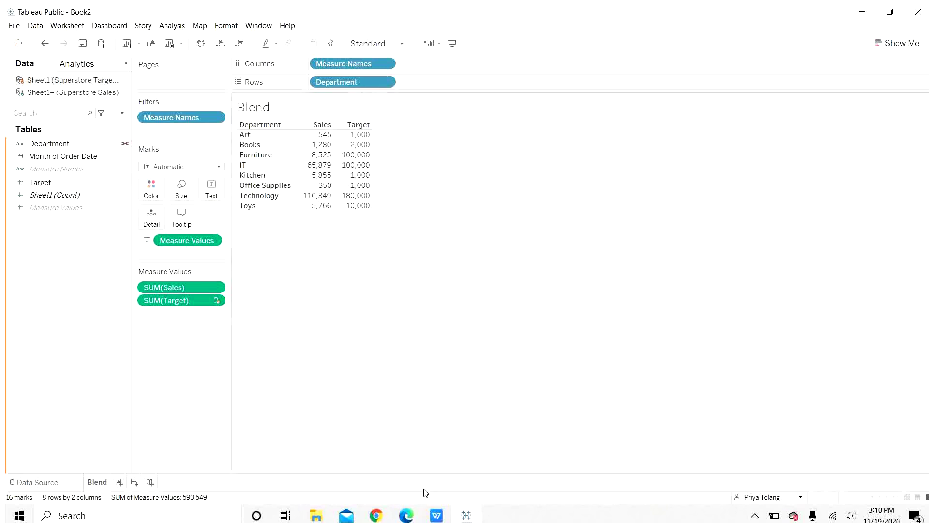
- In Superstore Sales, filter Department to Art and select its Sales values to total 545
click(432, 513)
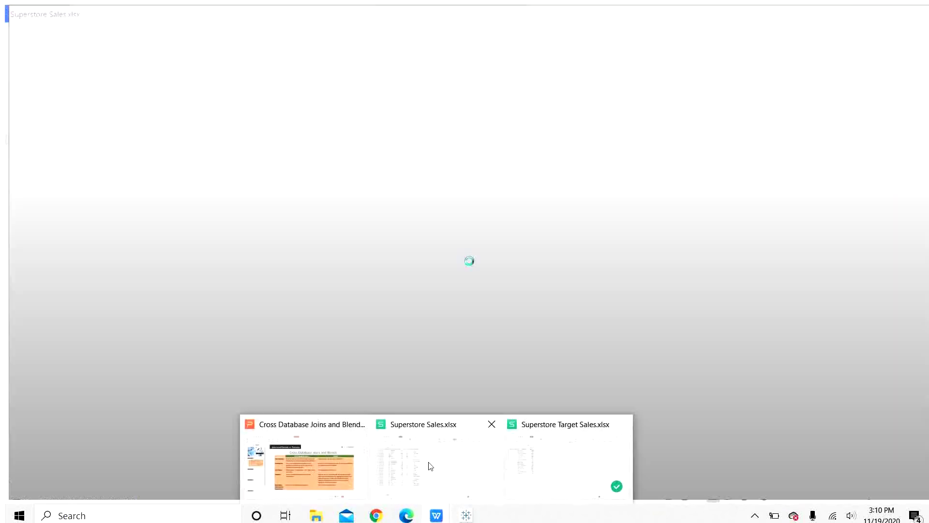
click(427, 466)
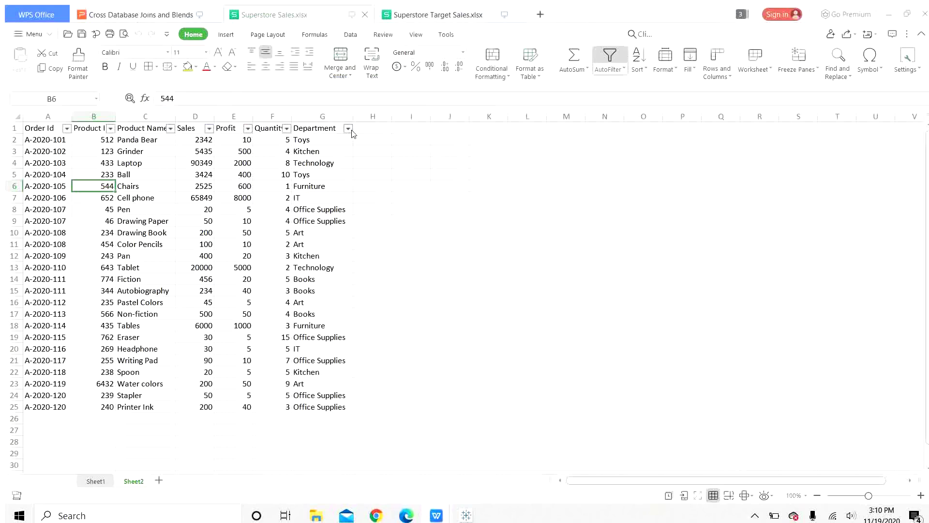
click(348, 128)
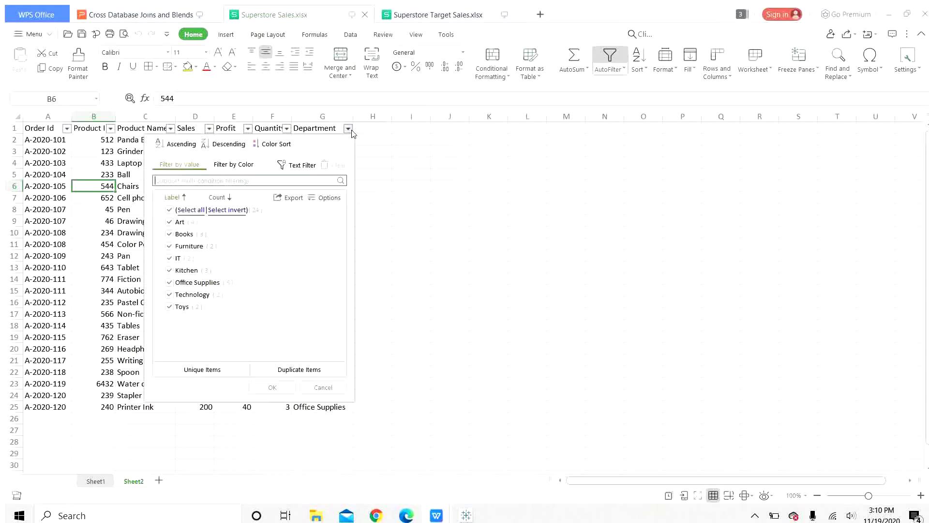
click(169, 210)
click(169, 222)
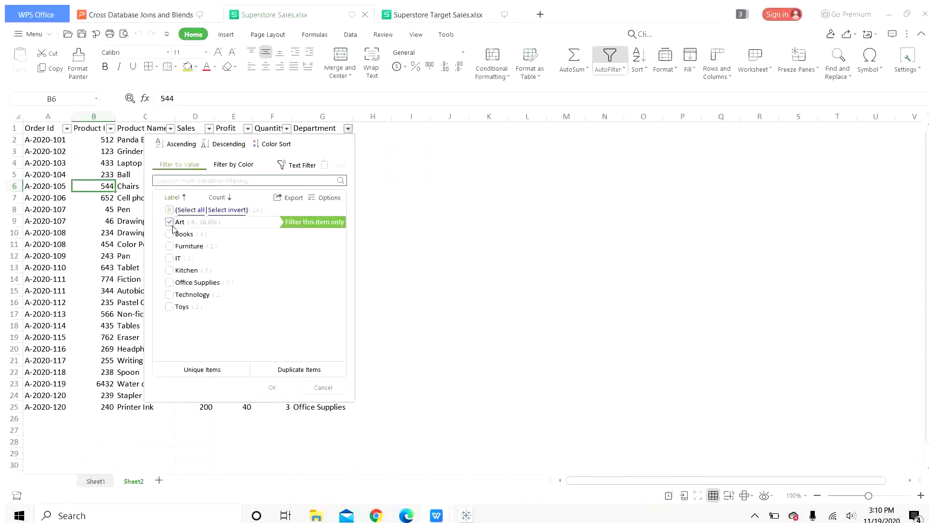
click(255, 388)
drag(200, 140, 201, 173)
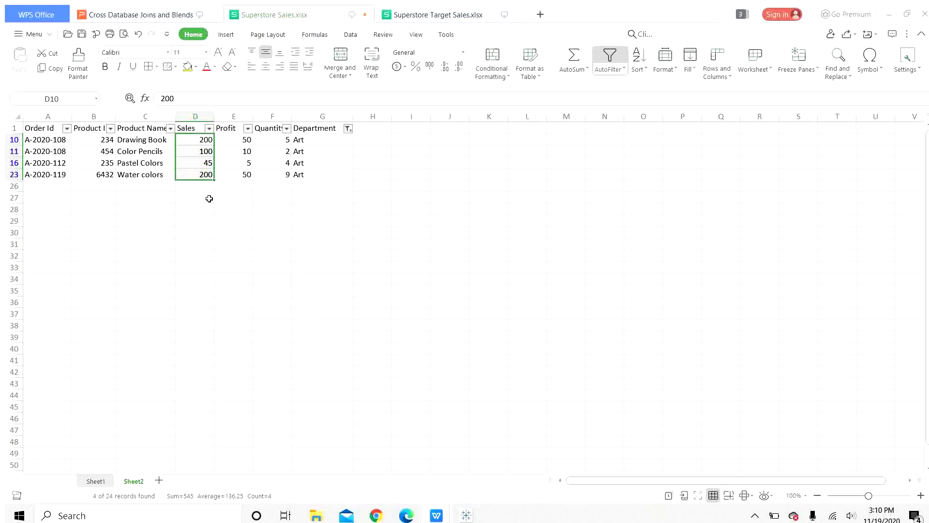
- Return to the Cross Database Join sheet and compare Art's 1,090 sales against the blend's 545
key(alt+Tab)
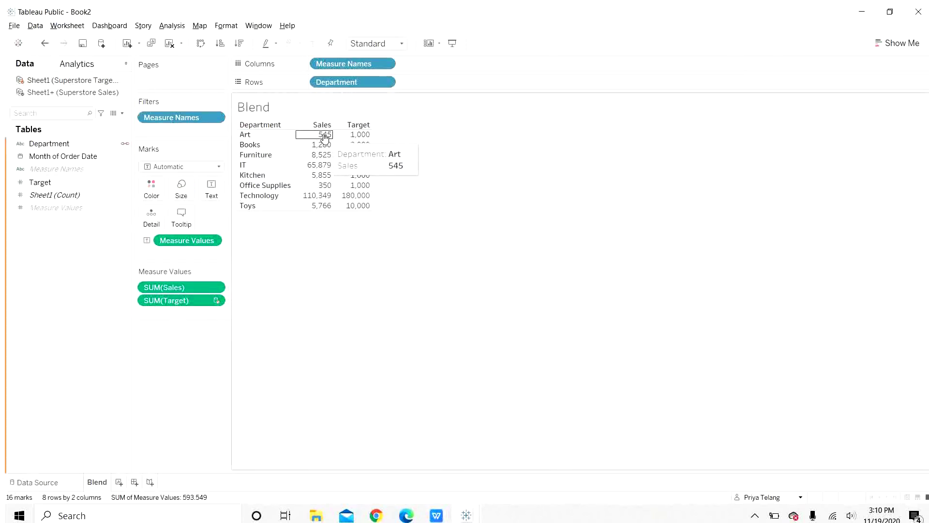
key(alt+Tab)
key(alt+Tab)
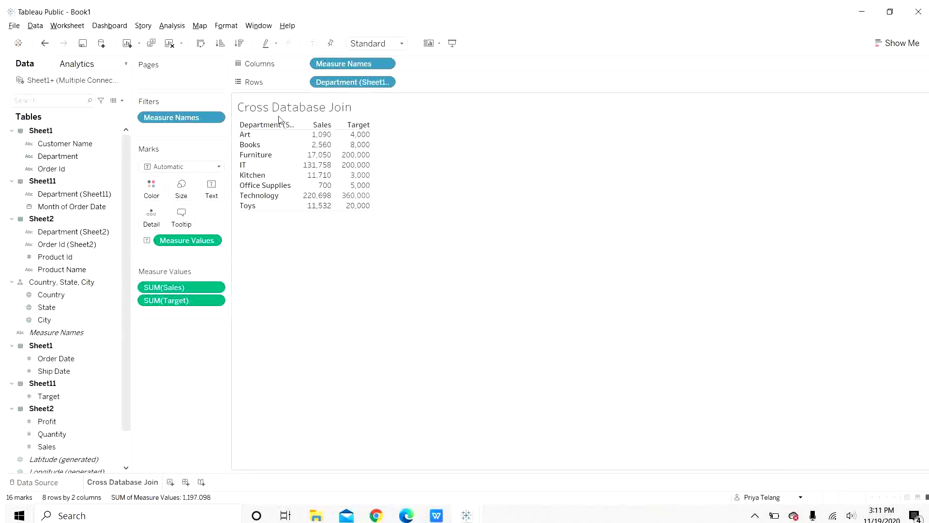
mouse_move(328, 139)
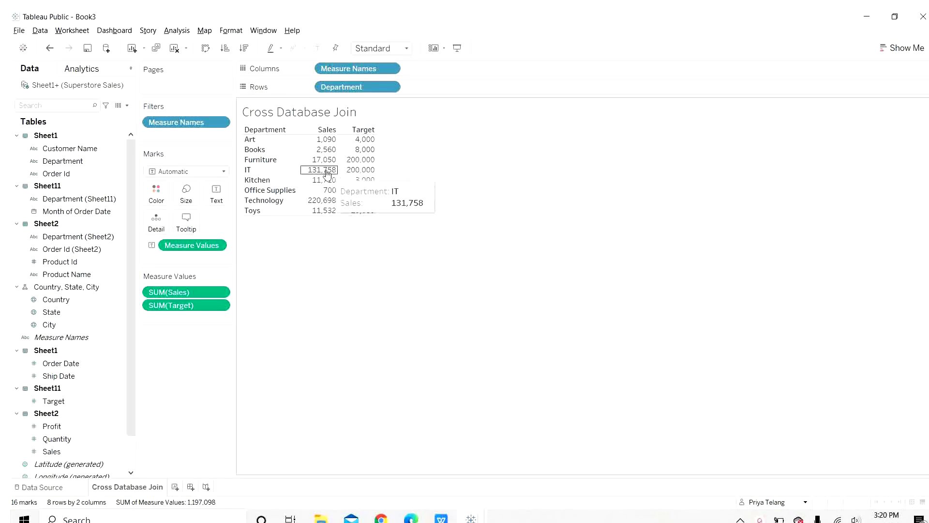
mouse_move(332, 206)
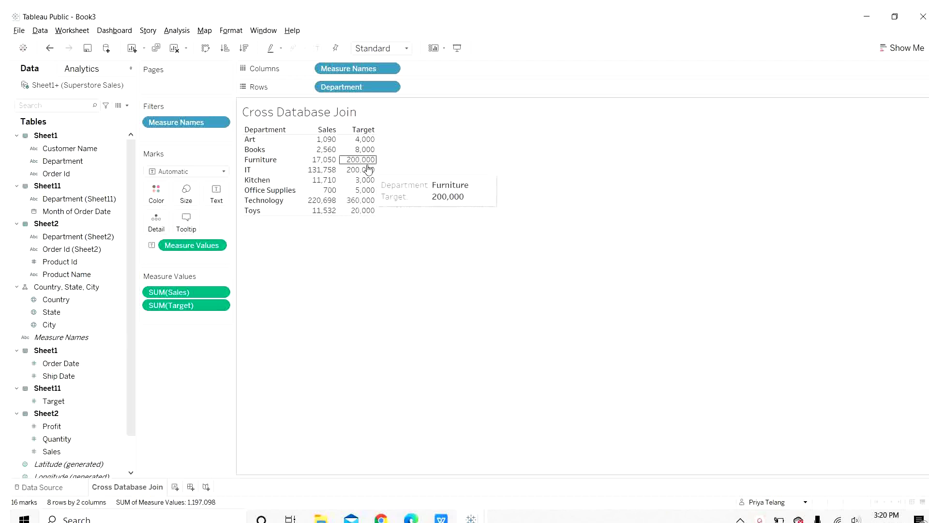
mouse_move(370, 206)
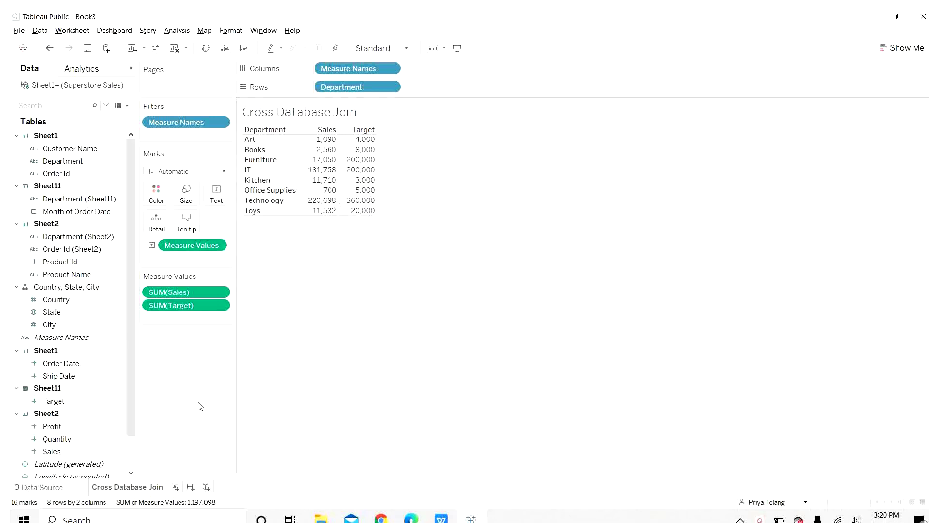
- Inspect Book3's data source behind the cross-database join, scrolling through its rows
click(65, 487)
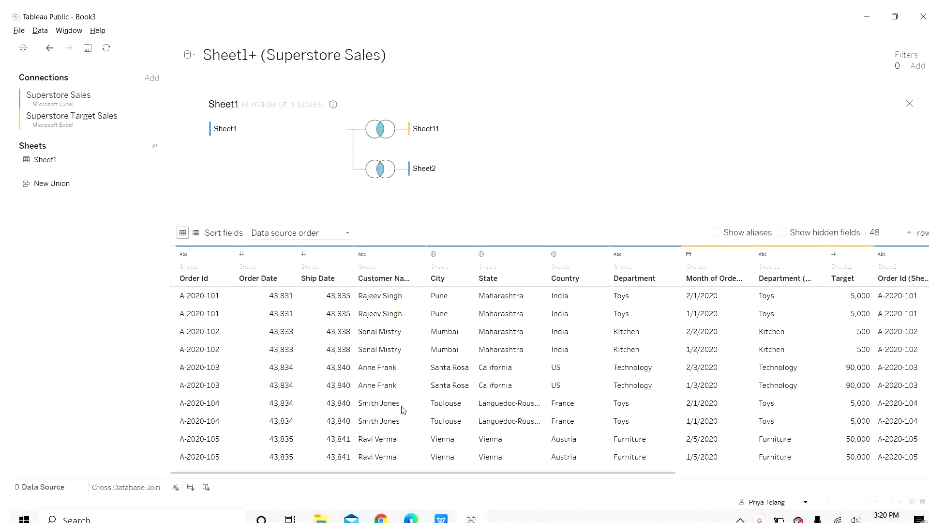
scroll(402, 410, down, 7)
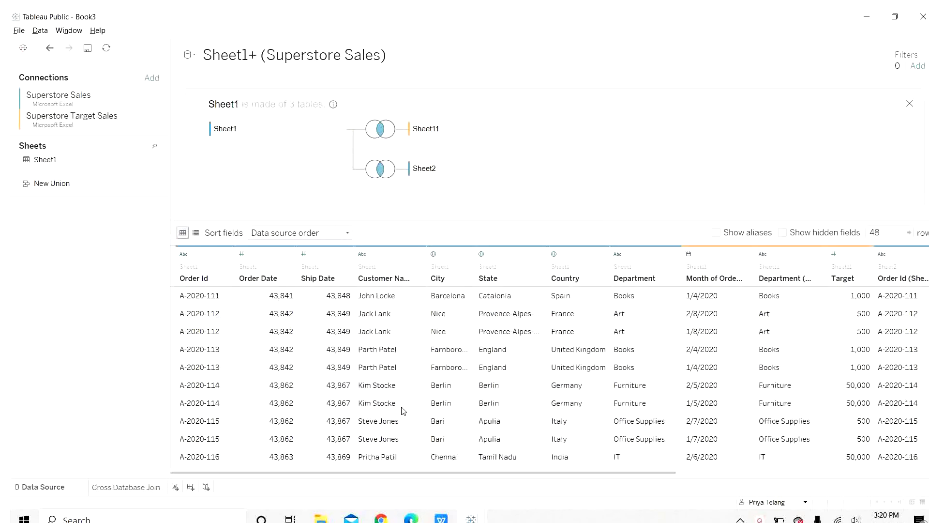
scroll(401, 410, down, 4)
scroll(399, 411, up, 10)
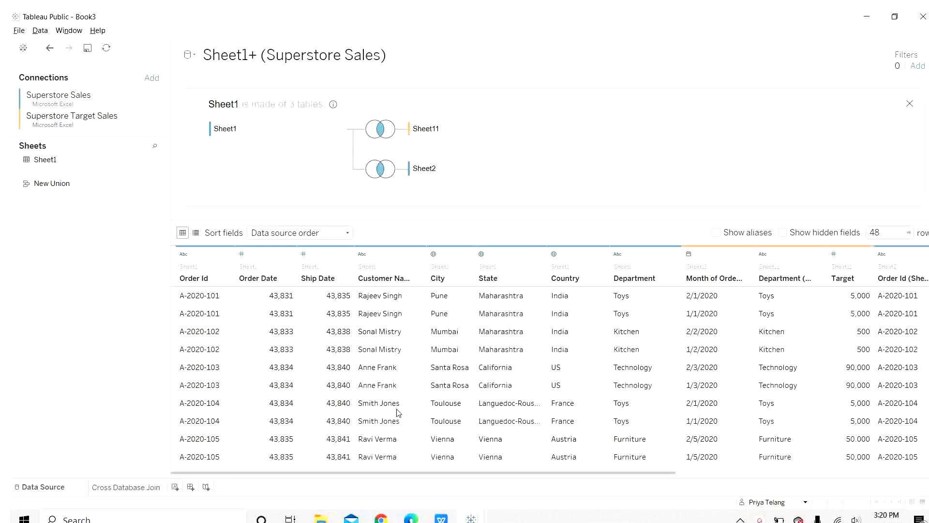
- Switch to Book2 and show its data source, where Sheet1 relates to Sheet2 across 24 rows
click(468, 518)
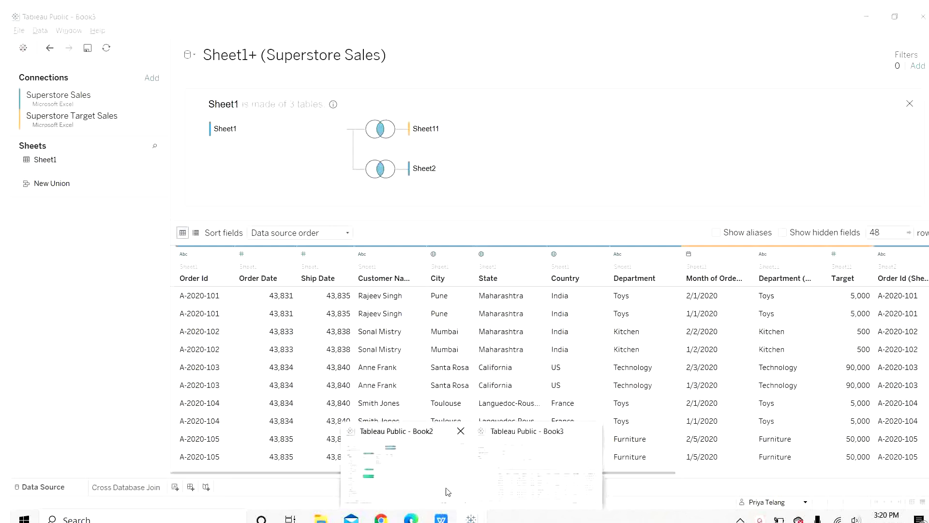
click(436, 484)
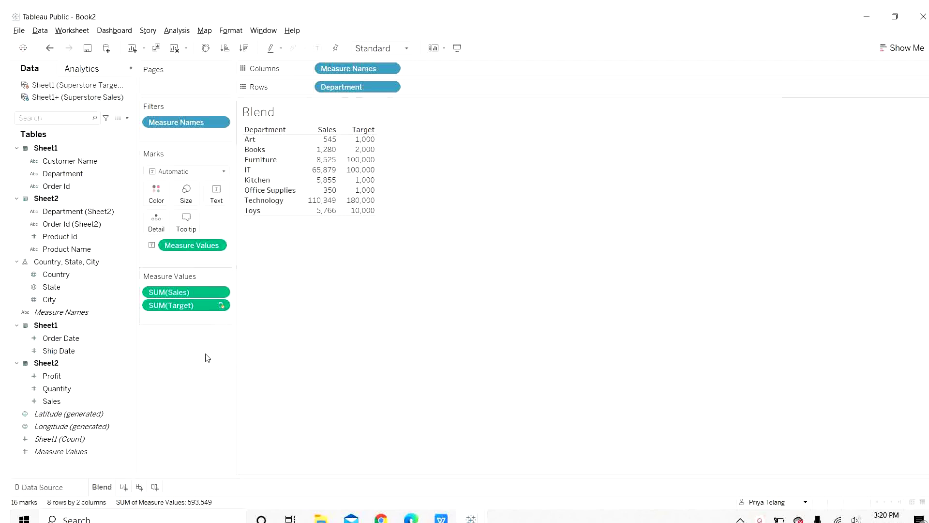
click(74, 489)
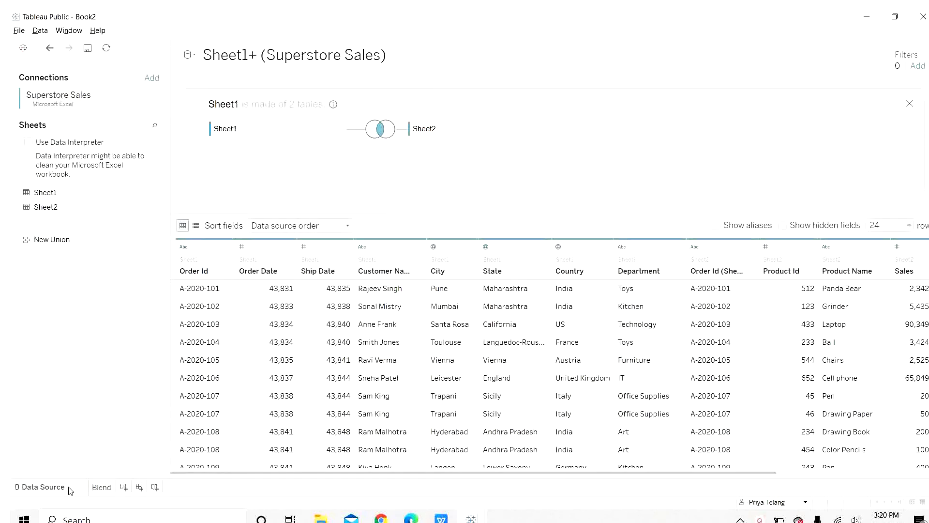
- On the Blend sheet, unlink then relink Department for Superstore Target, giving Technology 110,349 against 180,000
click(101, 487)
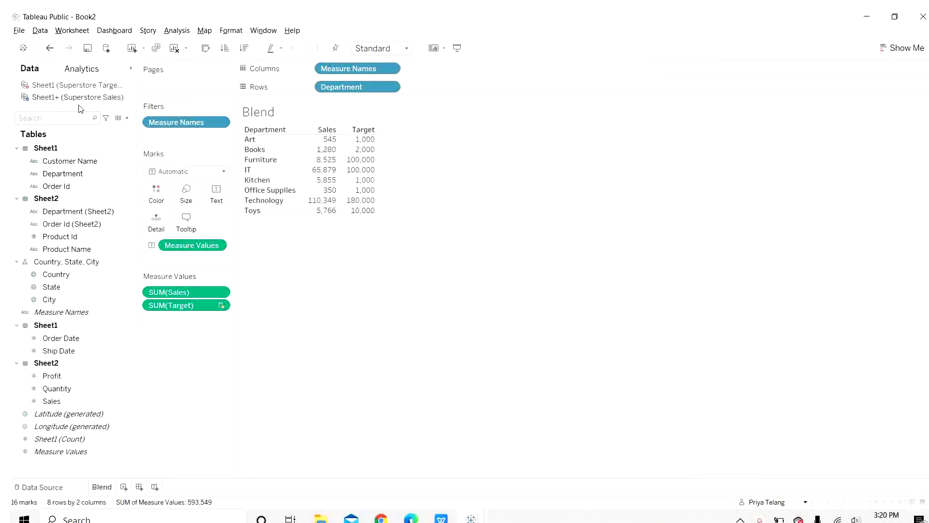
click(80, 86)
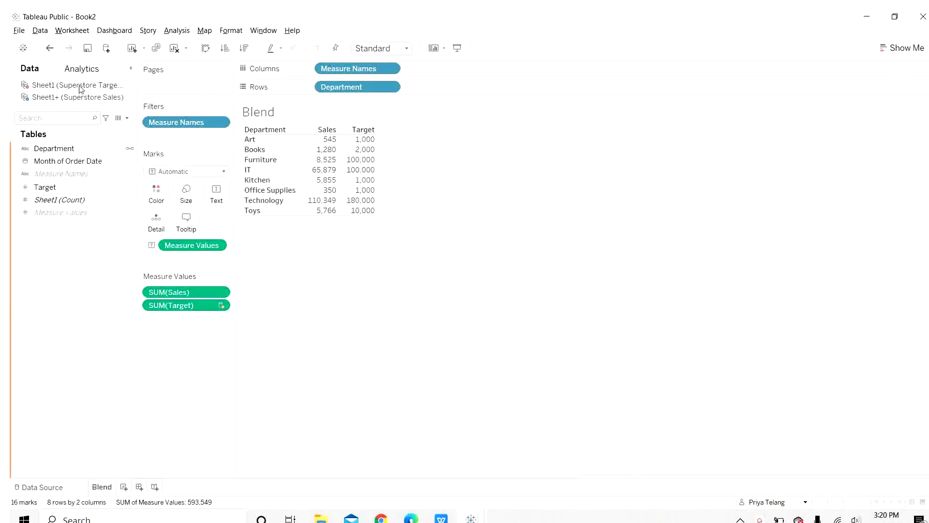
click(129, 150)
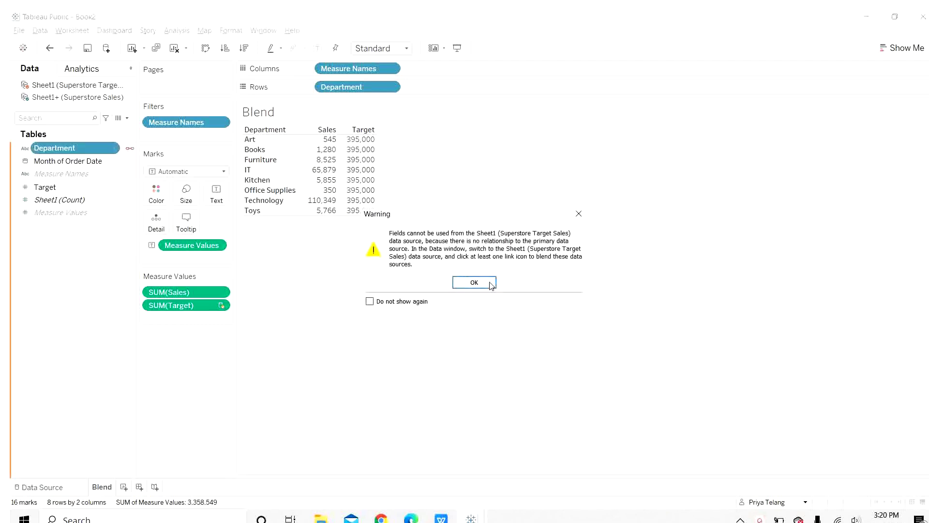
click(474, 282)
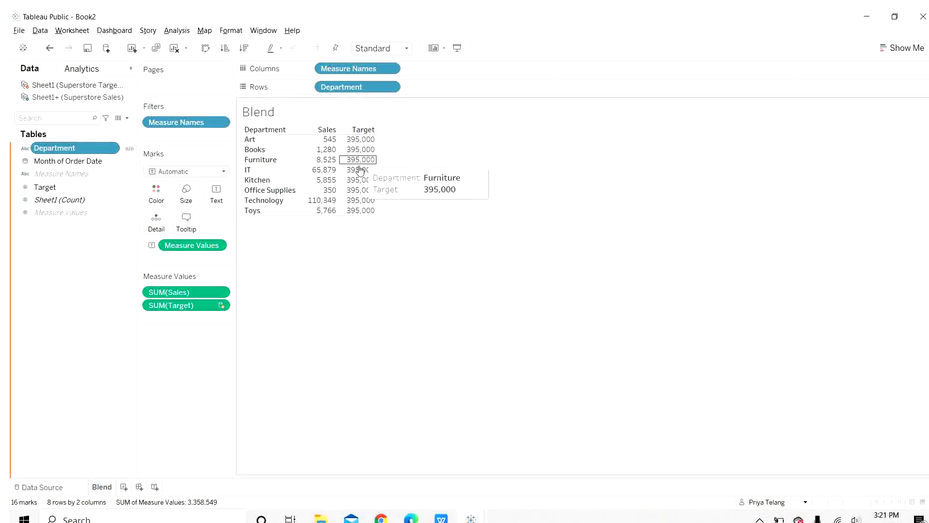
click(130, 151)
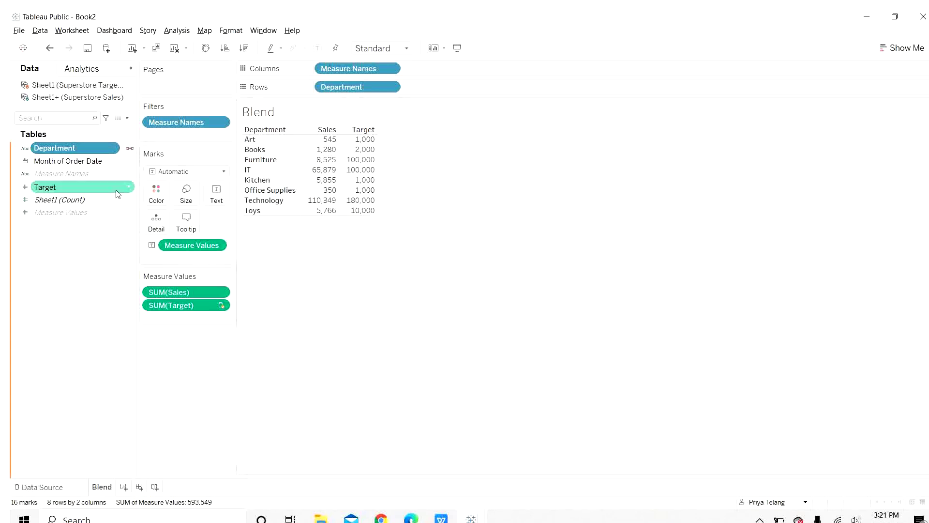
click(41, 31)
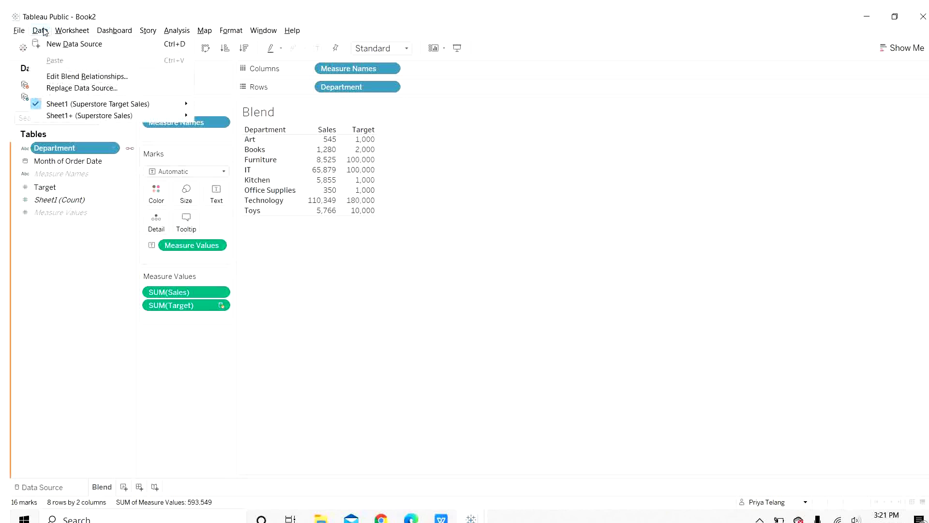
click(64, 77)
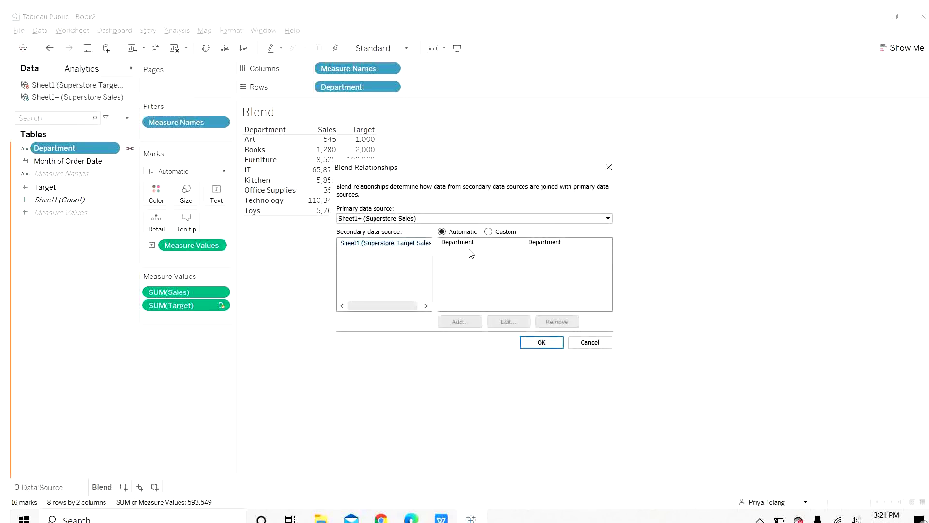
click(488, 231)
click(458, 322)
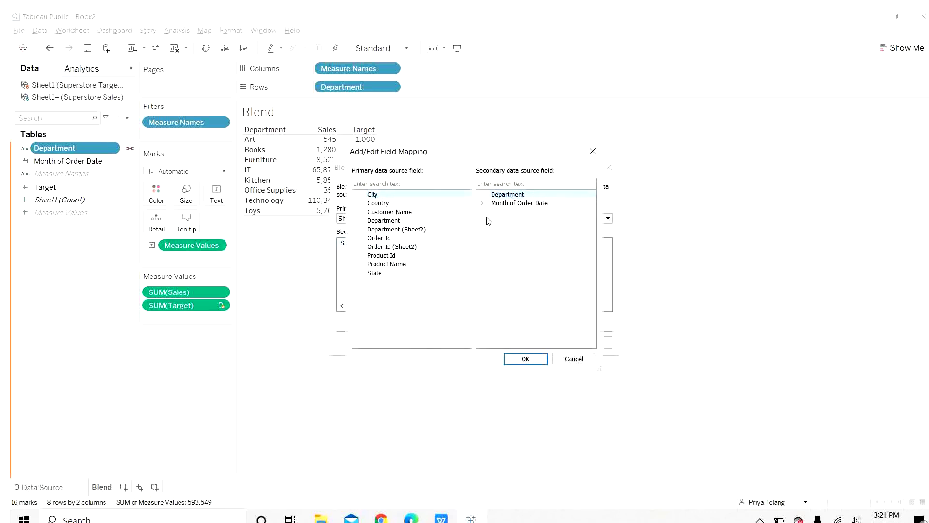
click(588, 155)
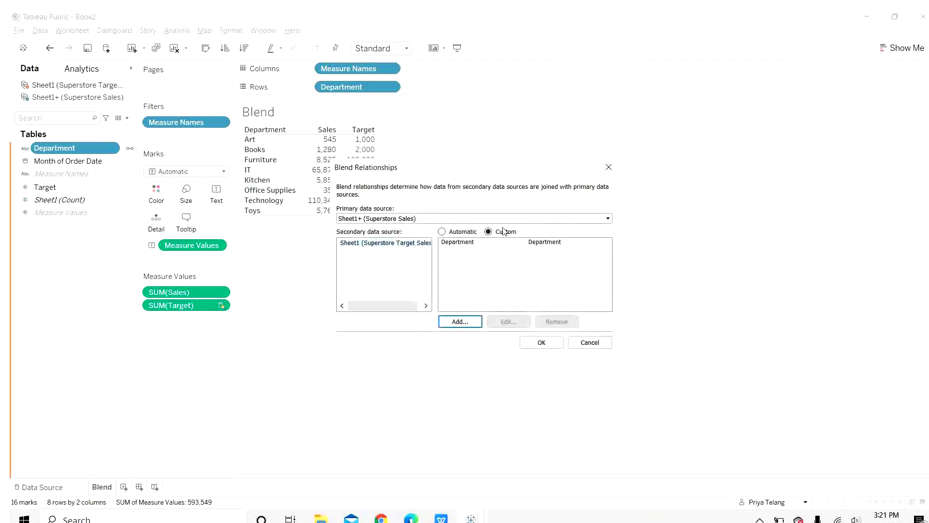
click(442, 232)
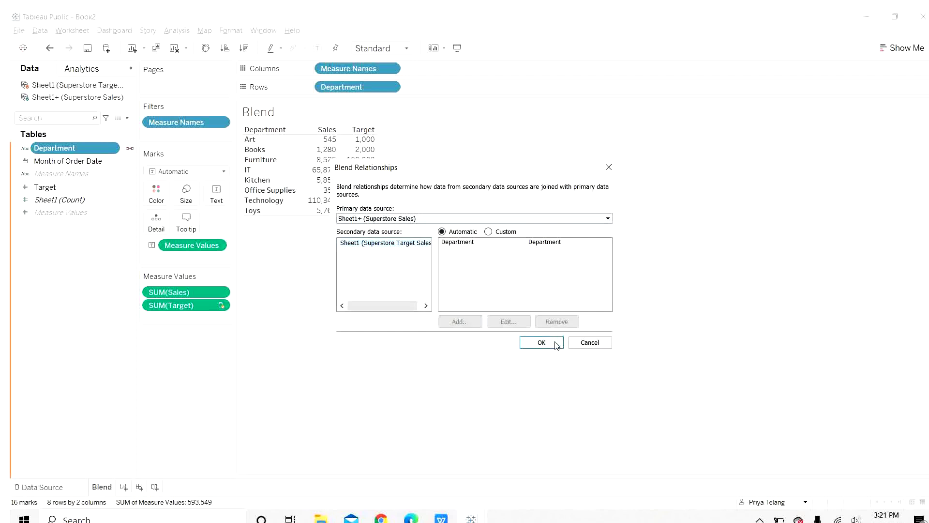
click(541, 342)
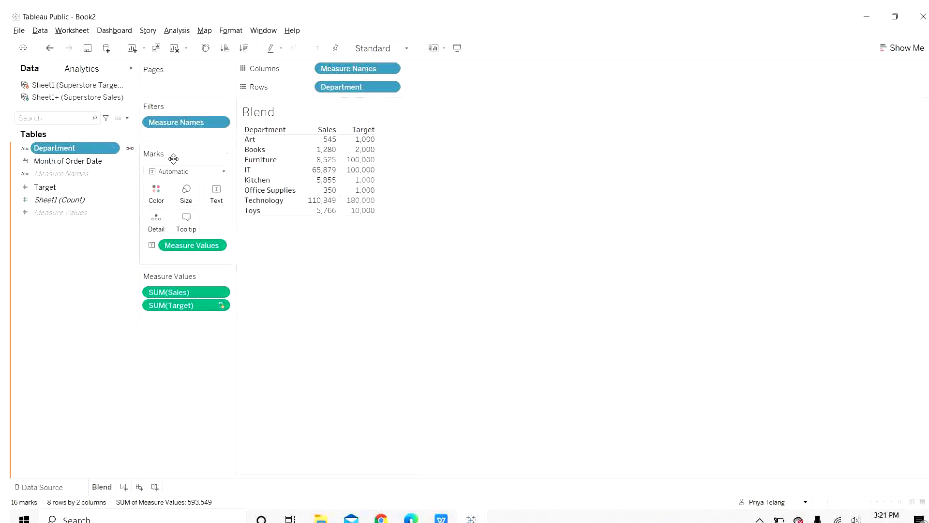